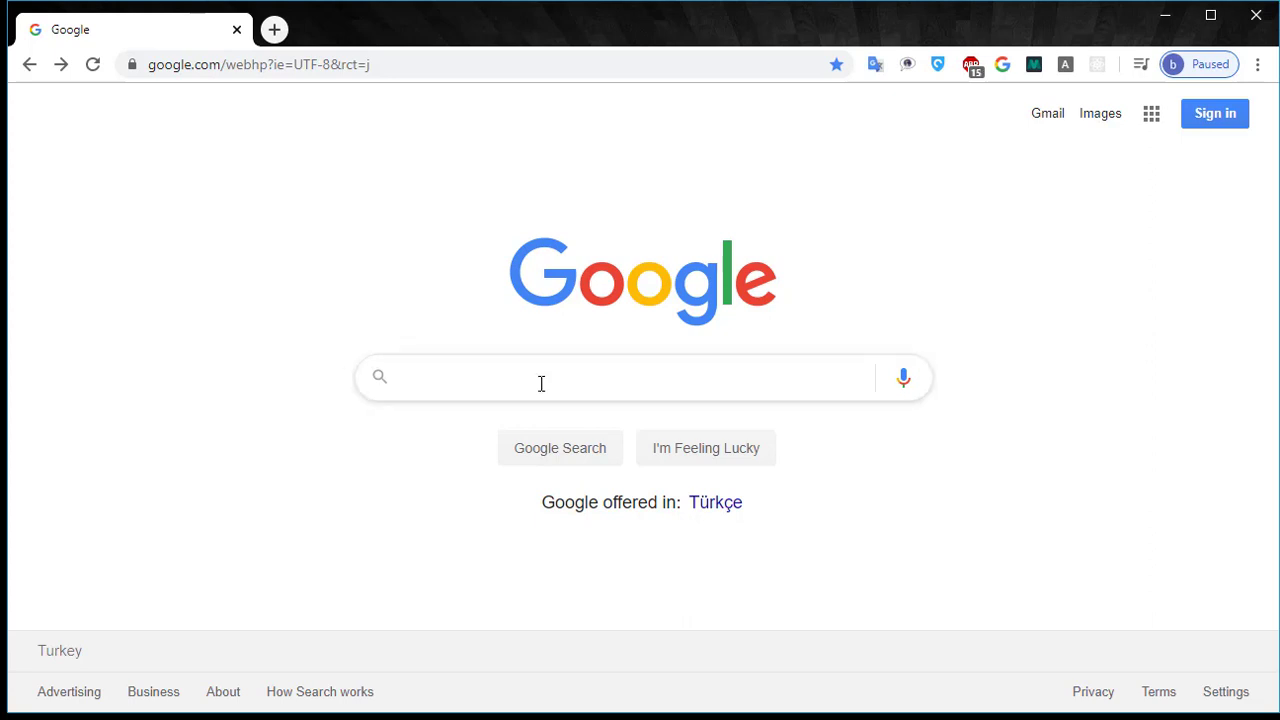
# Search Google for 'mysql' and scroll to the official MySQL site and Community Server link.
pyautogui.click(541, 383)
pyautogui.write('mysql')
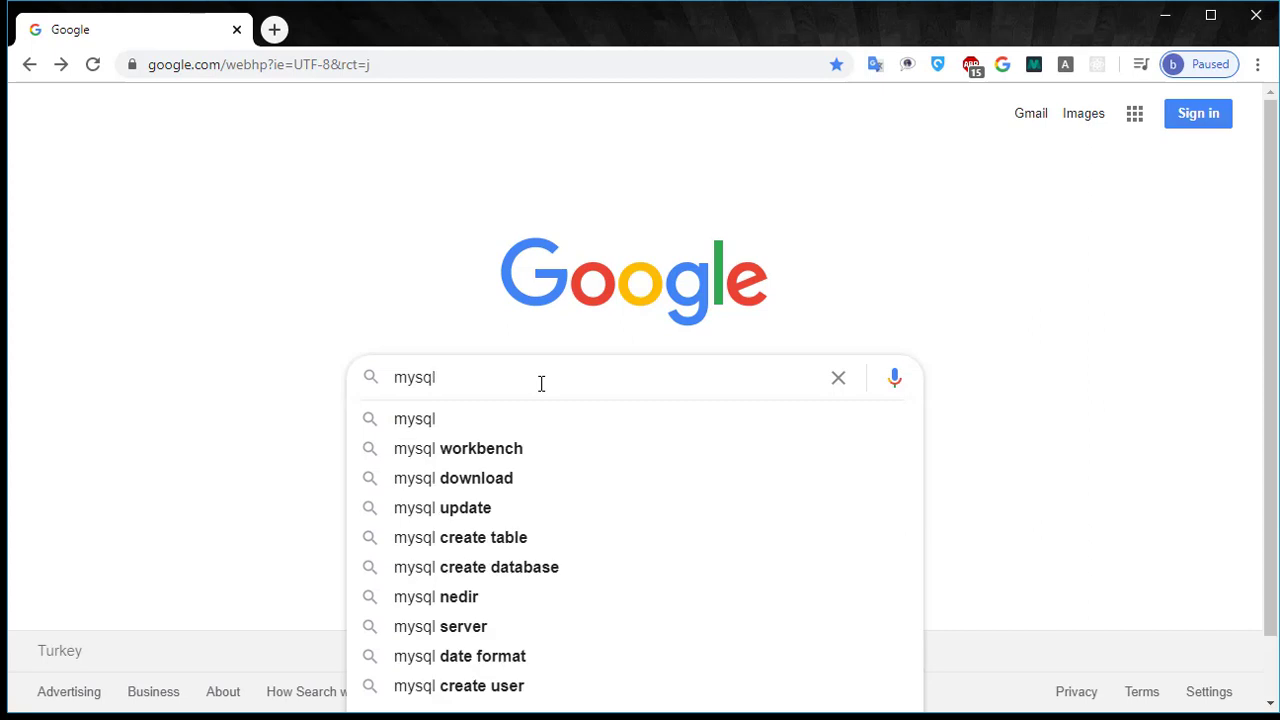
pyautogui.press('Return')
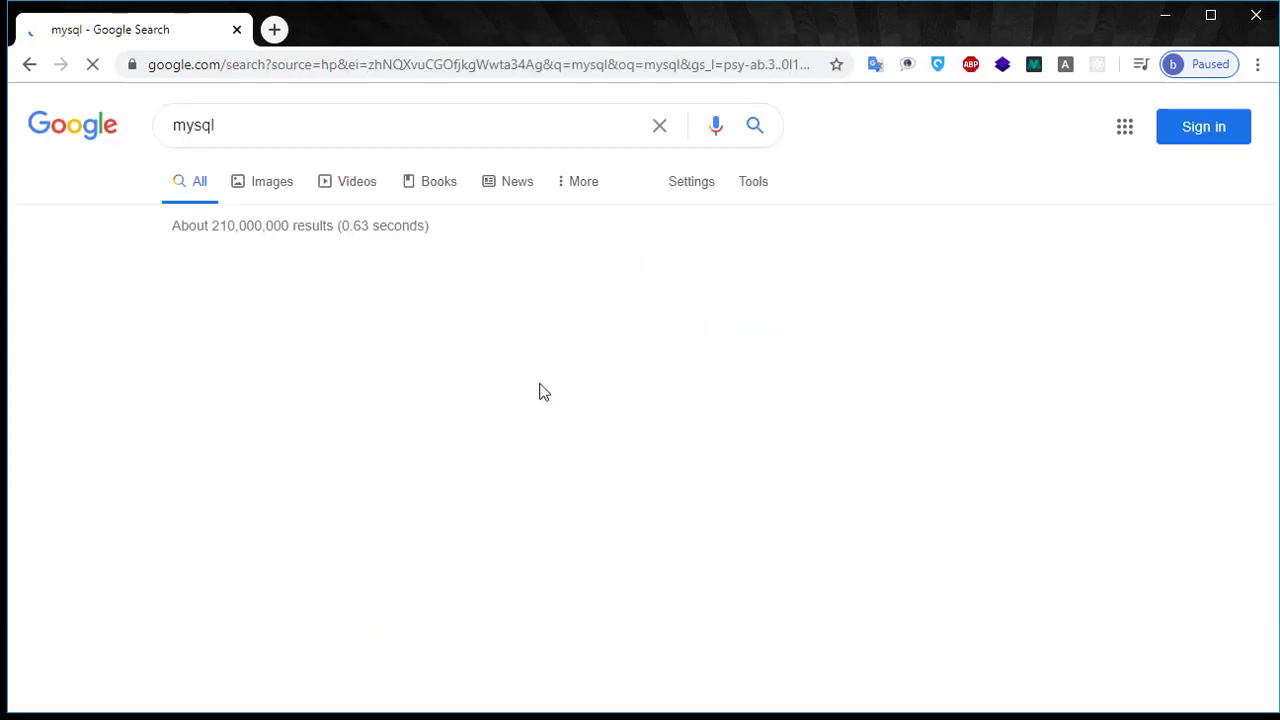
pyautogui.scroll(-1, 482, 293)
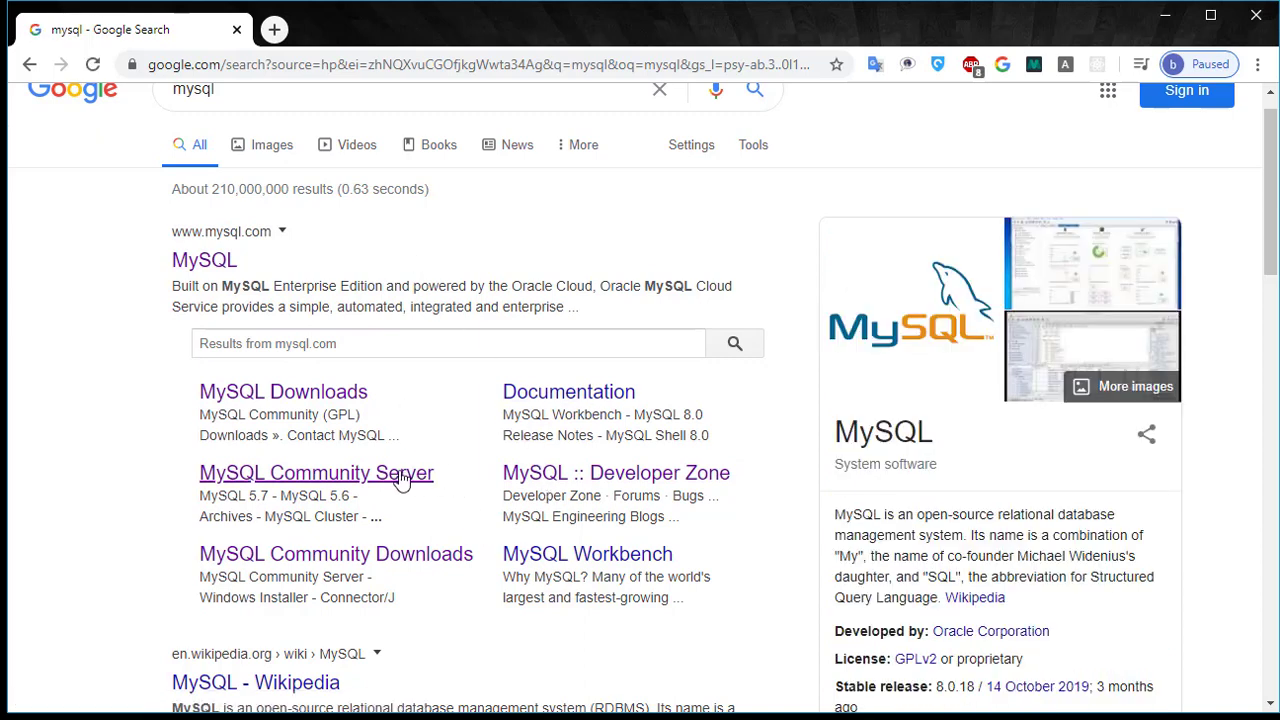
# Open the MySQL Community Server download page and browse it.
pyautogui.click(336, 478)
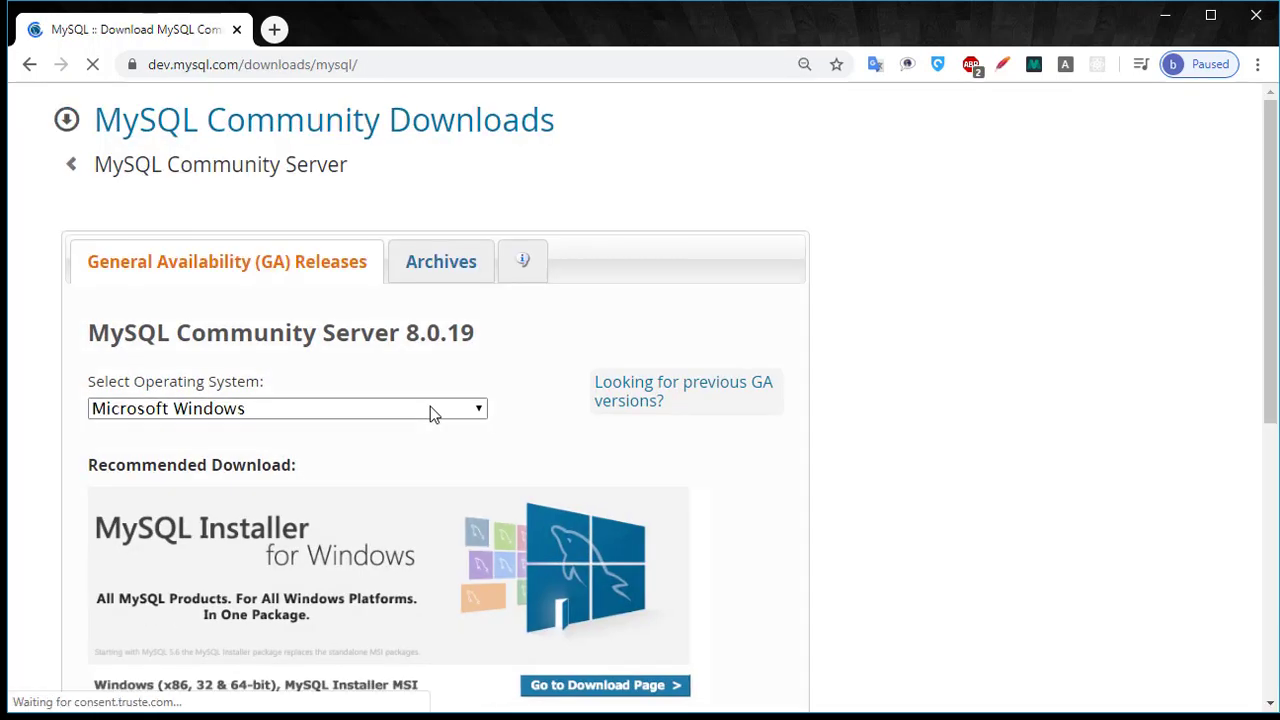
pyautogui.scroll(-1, 430, 406)
pyautogui.scroll(1, 412, 370)
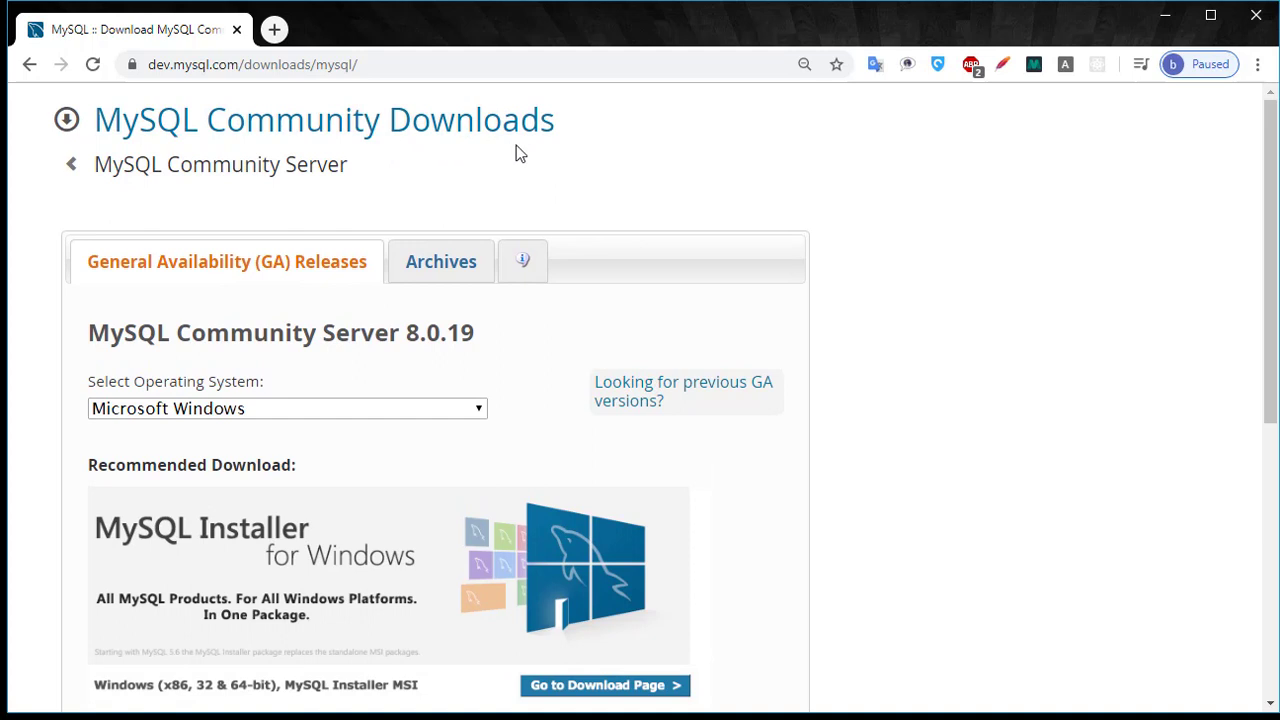
pyautogui.scroll(-3, 500, 186)
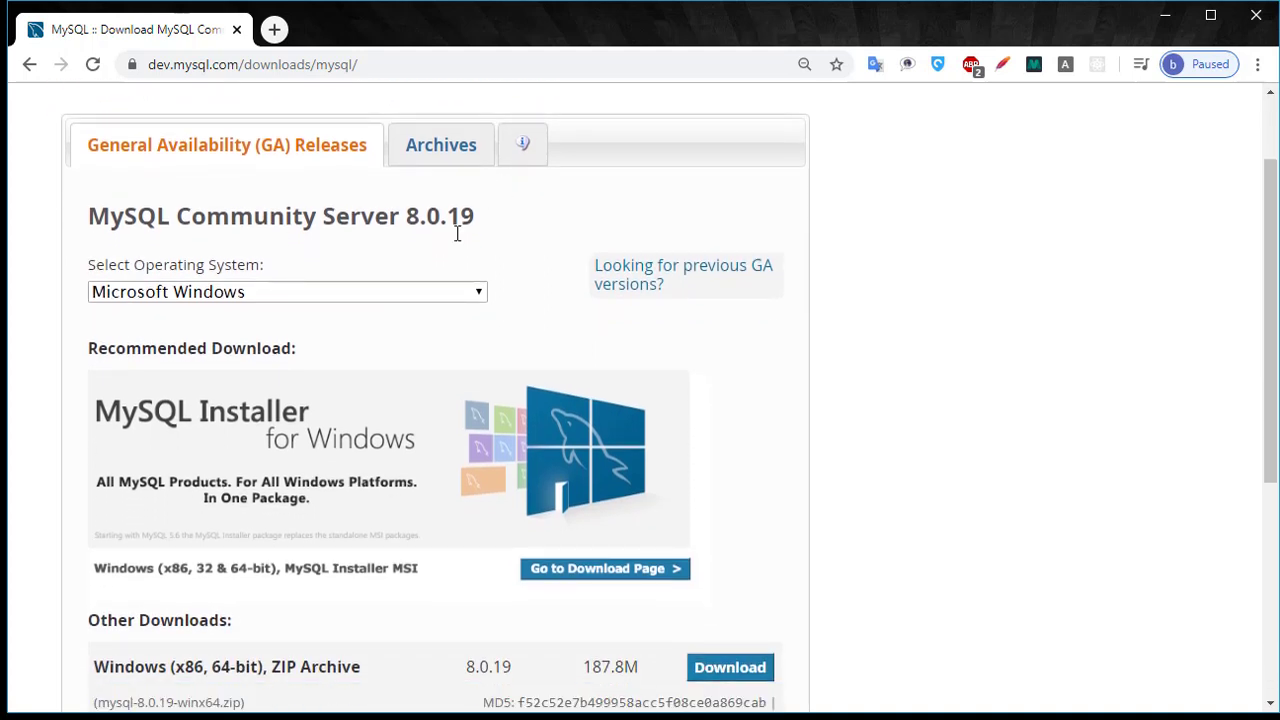
# Keep Microsoft Windows as the OS and download the 8.0.19 debug binaries ZIP archive.
pyautogui.click(427, 293)
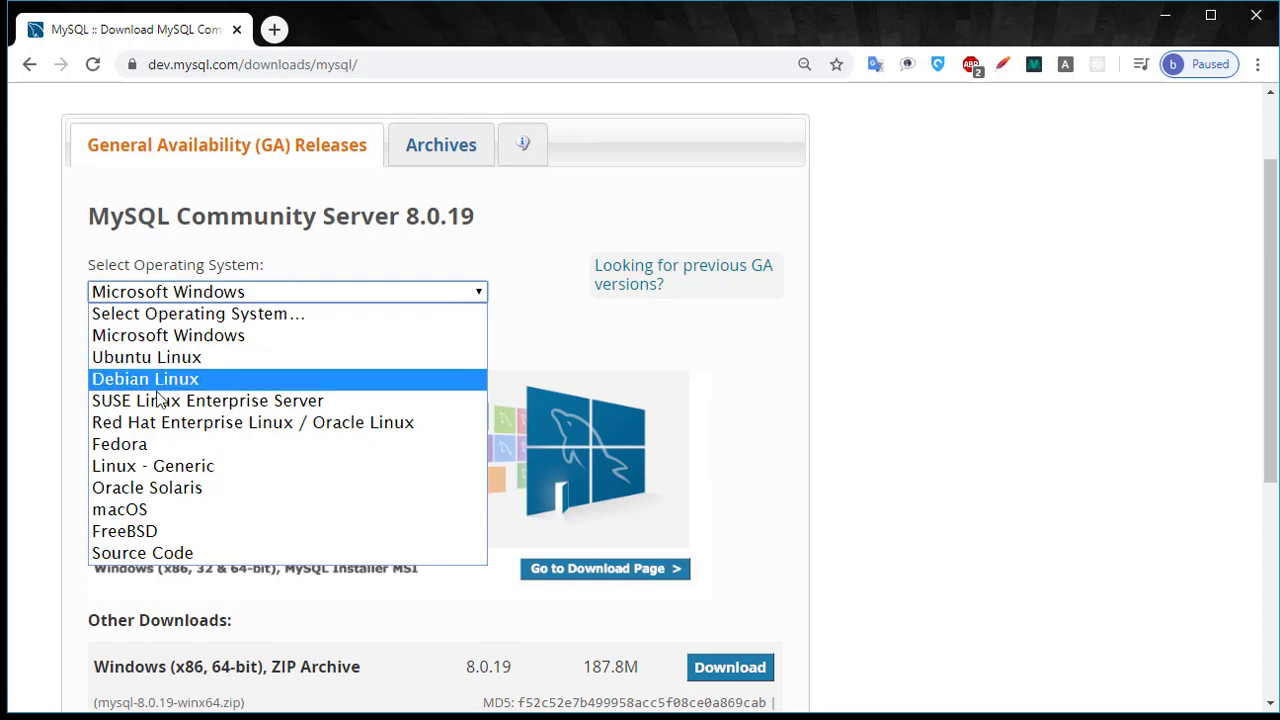
pyautogui.click(180, 336)
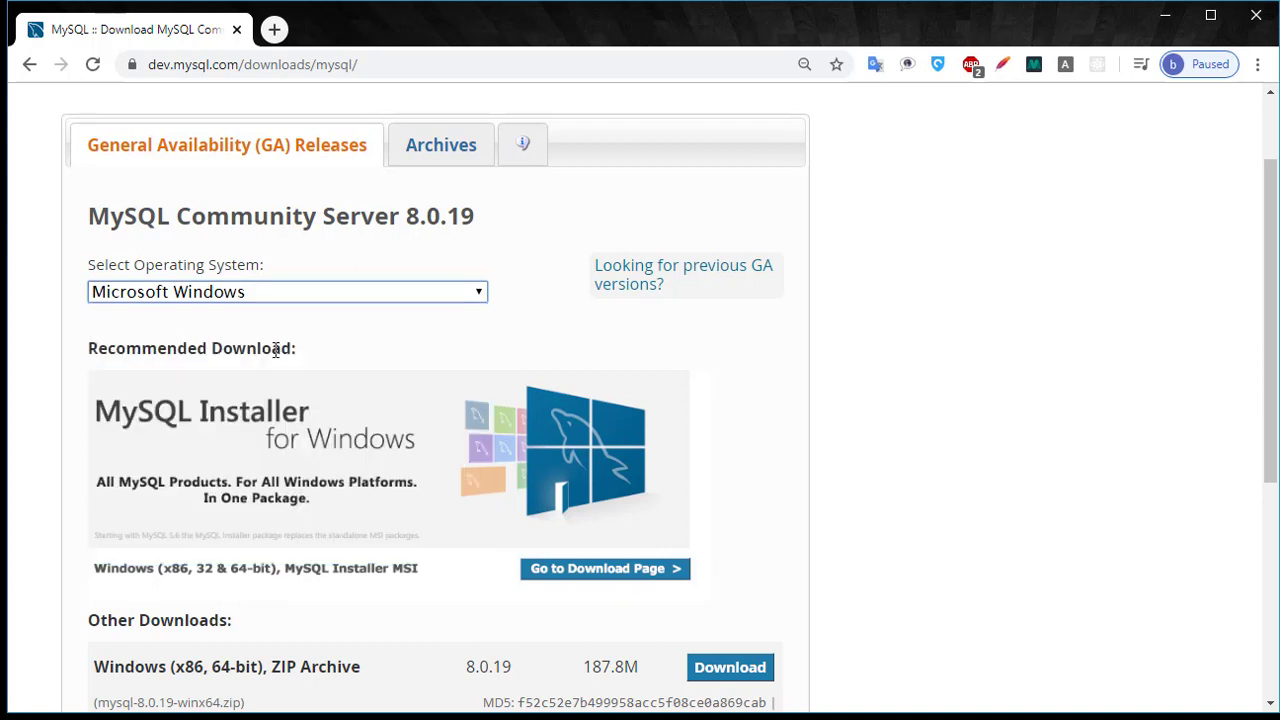
pyautogui.scroll(-2, 476, 470)
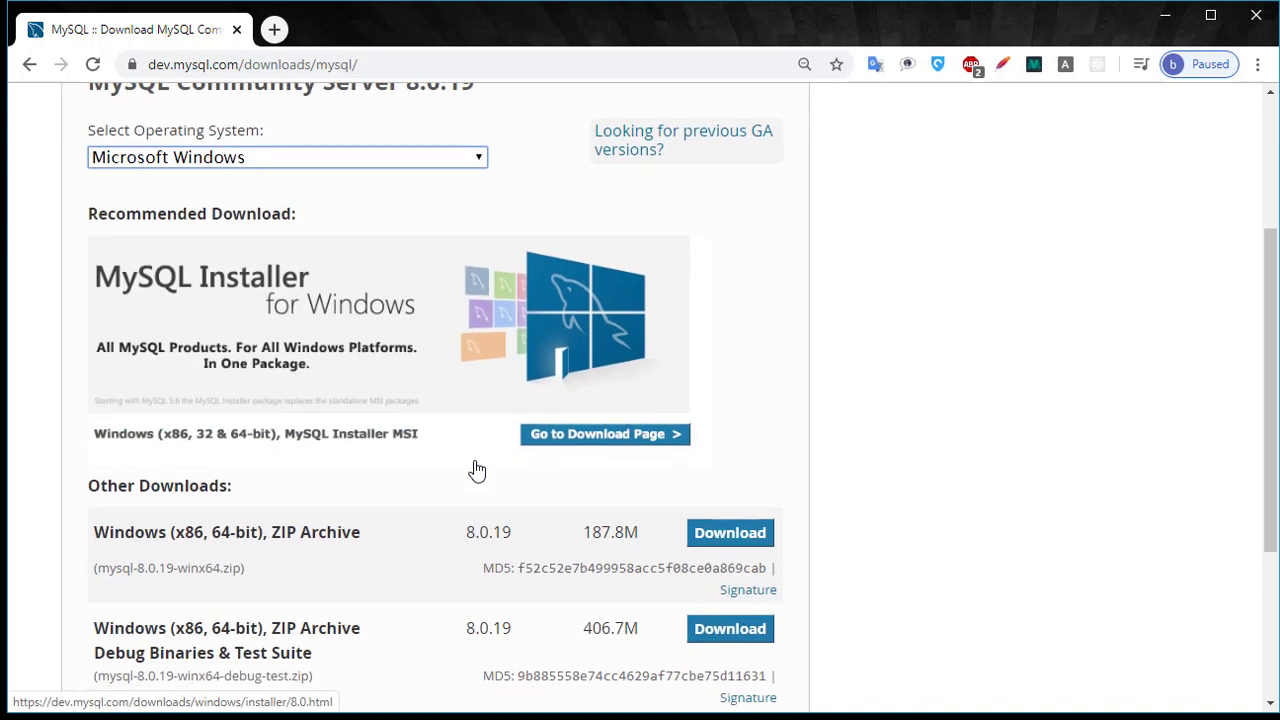
pyautogui.scroll(-1, 468, 430)
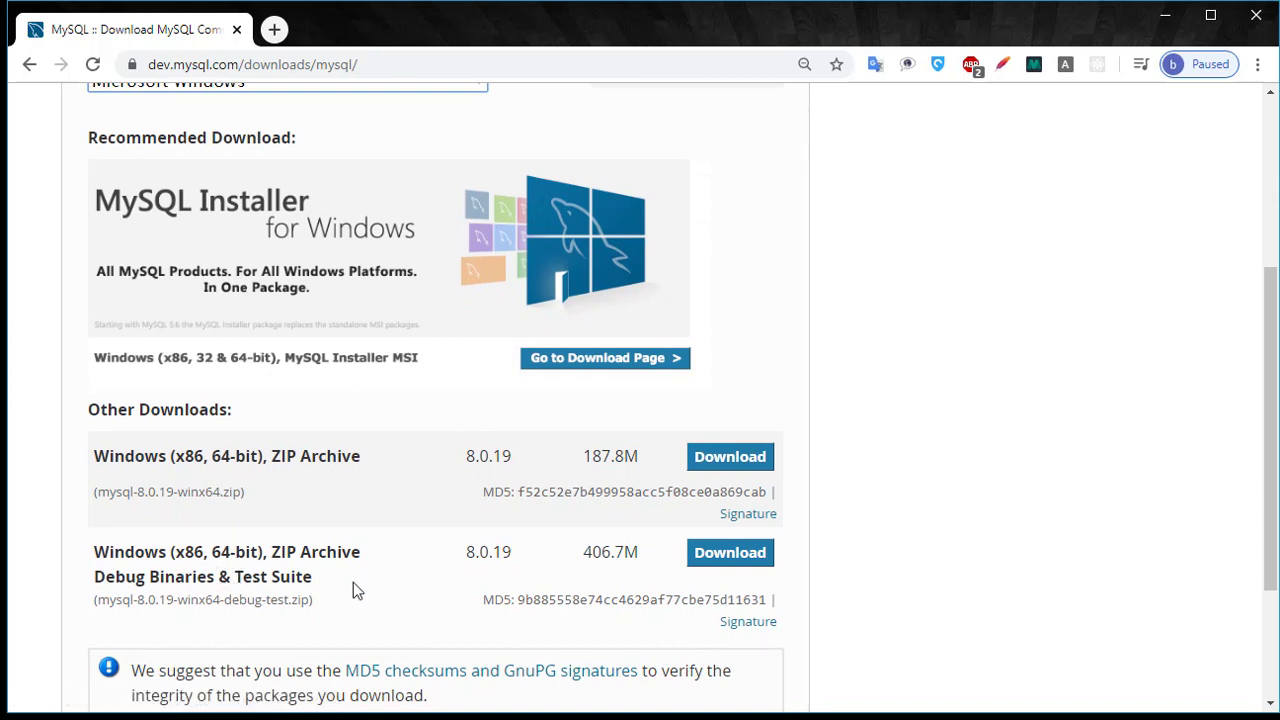
pyautogui.click(716, 565)
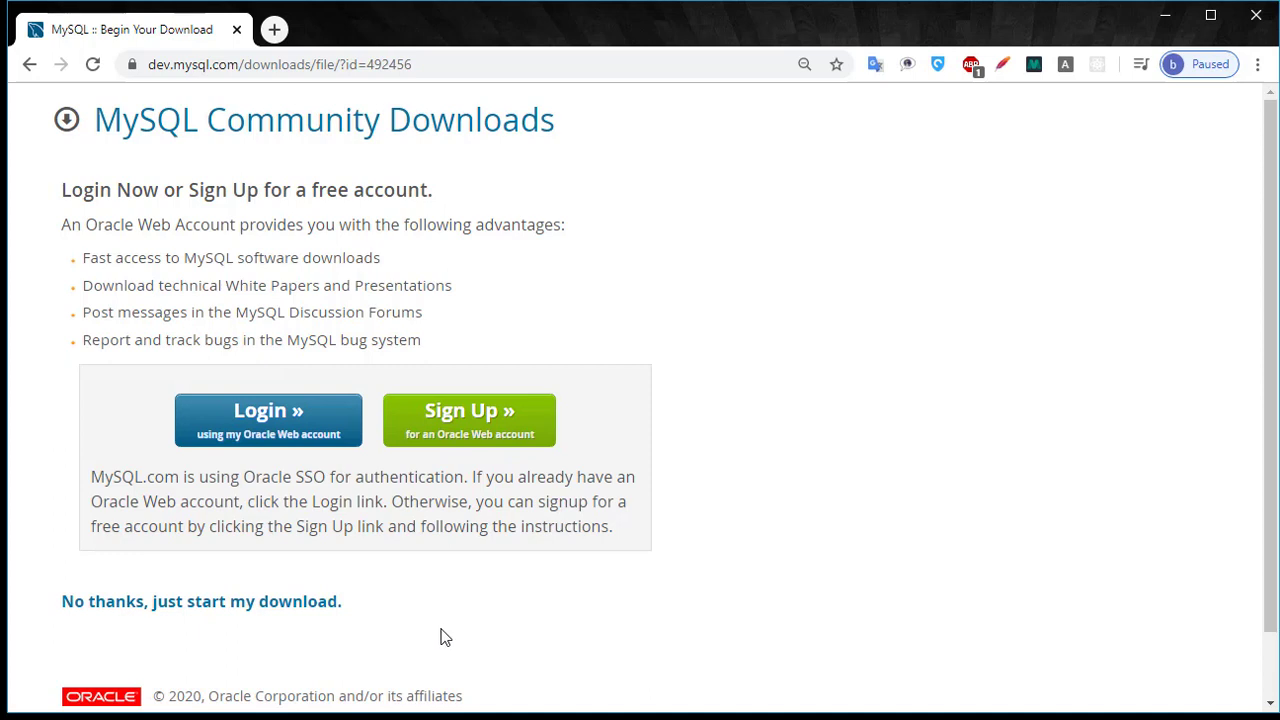
# Start the debug ZIP download without logging in, cancel it, then show Chrome's downloads list.
pyautogui.click(255, 610)
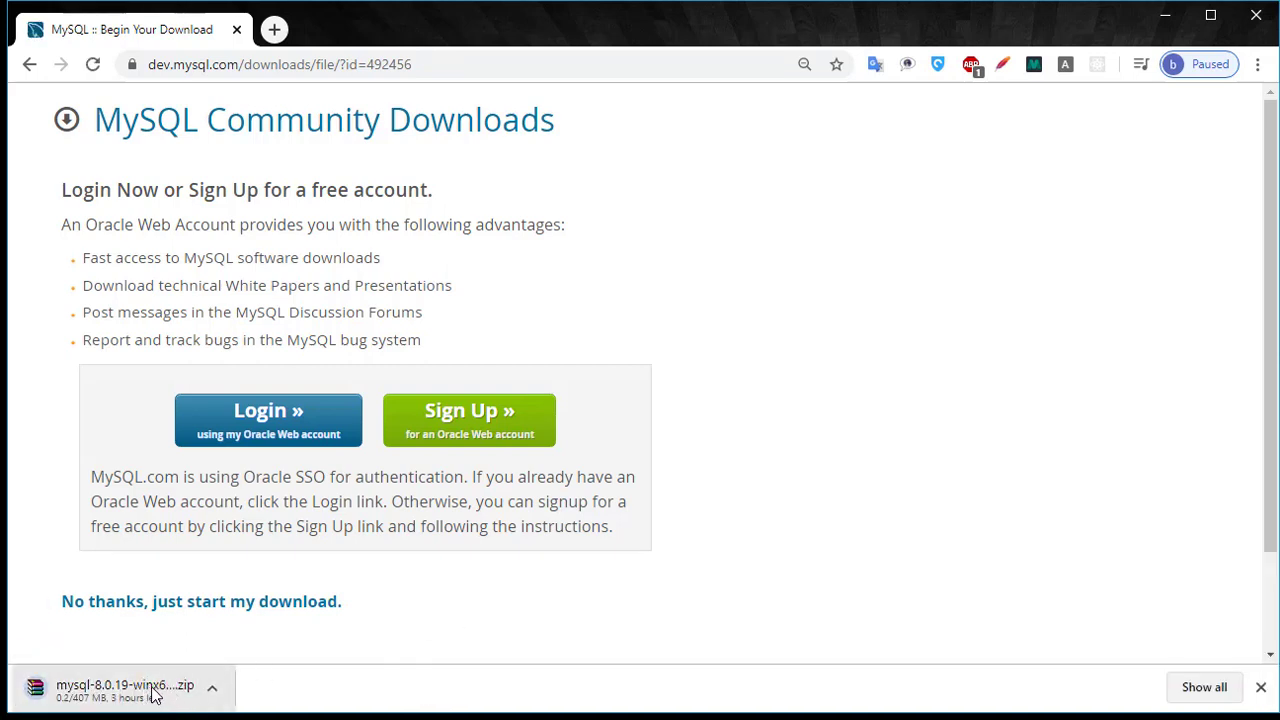
pyautogui.click(211, 688)
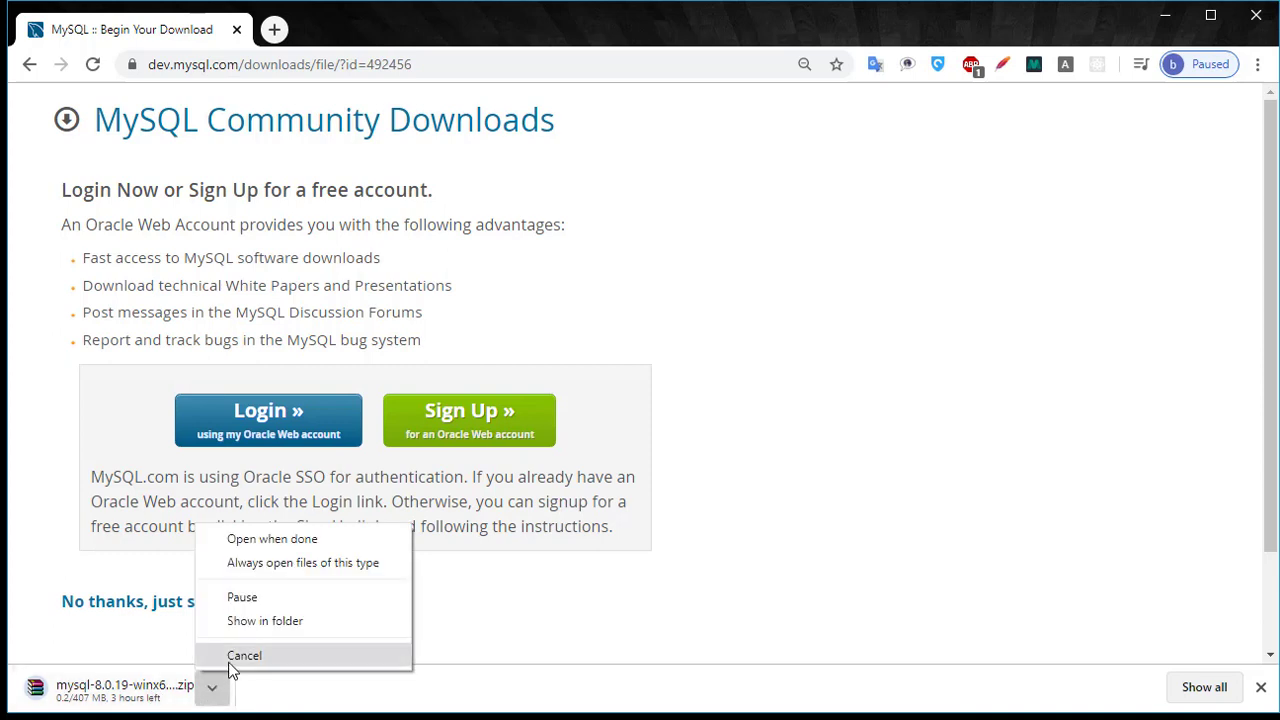
pyautogui.click(232, 668)
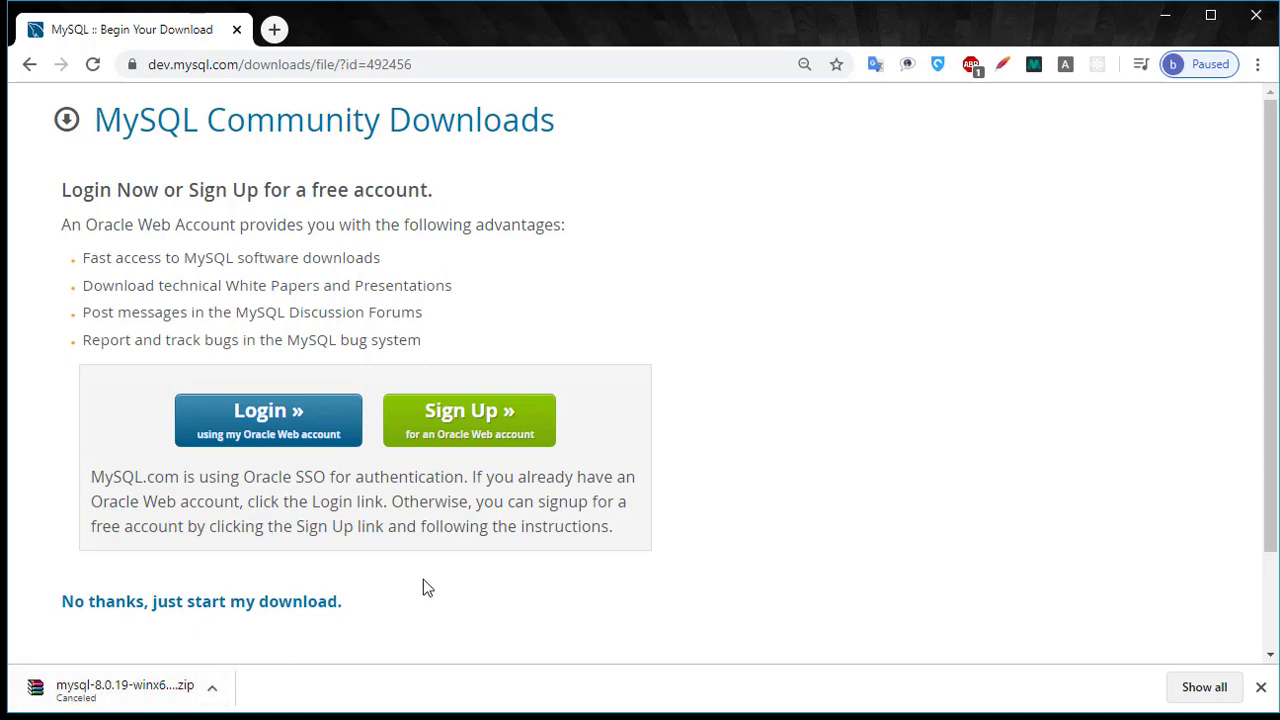
pyautogui.hotkey('ctrl', 'j')
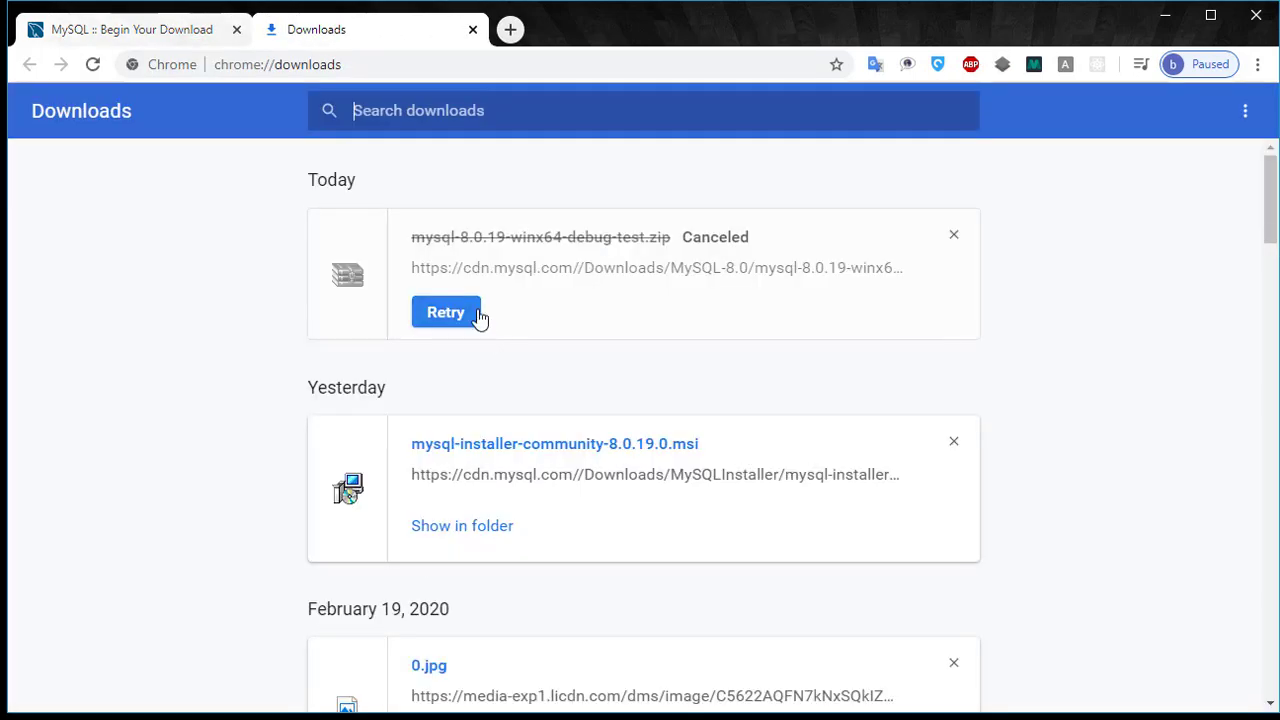
# Show the downloaded mysql-installer-community-8.0.19.0.msi in its D:\TELECHARGEMENT folder.
pyautogui.scroll(-1, 520, 486)
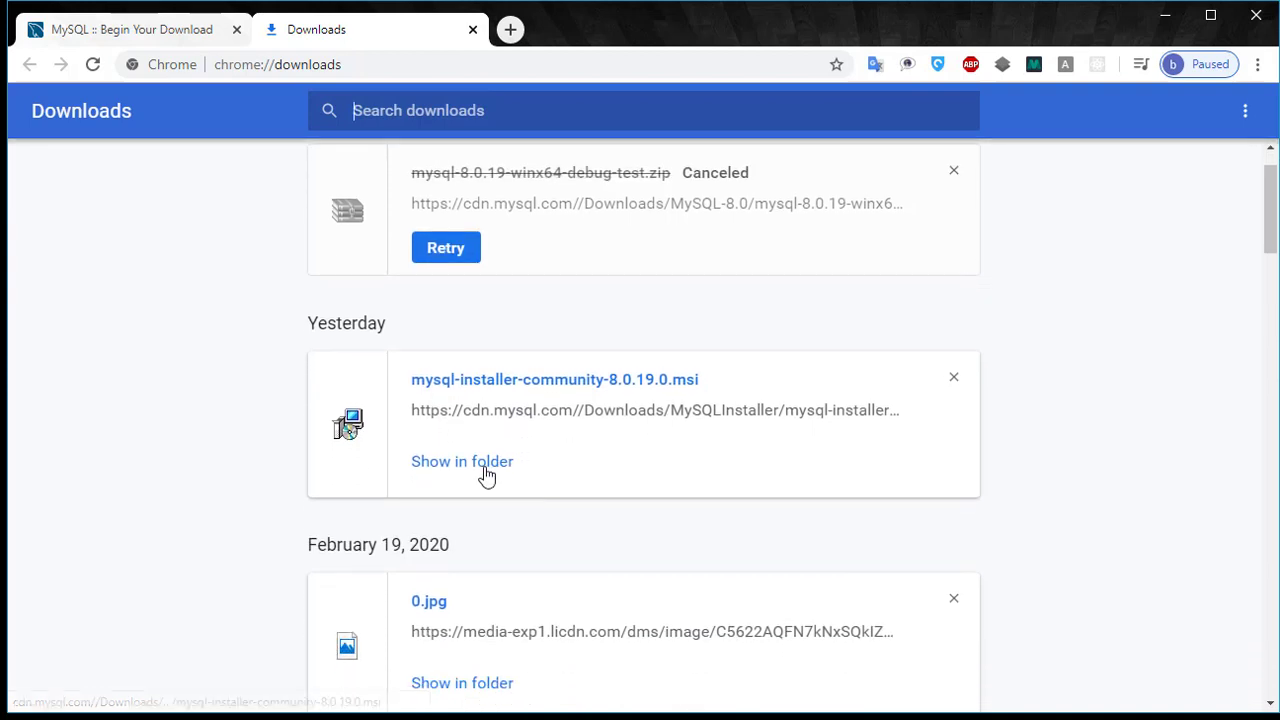
pyautogui.click(483, 465)
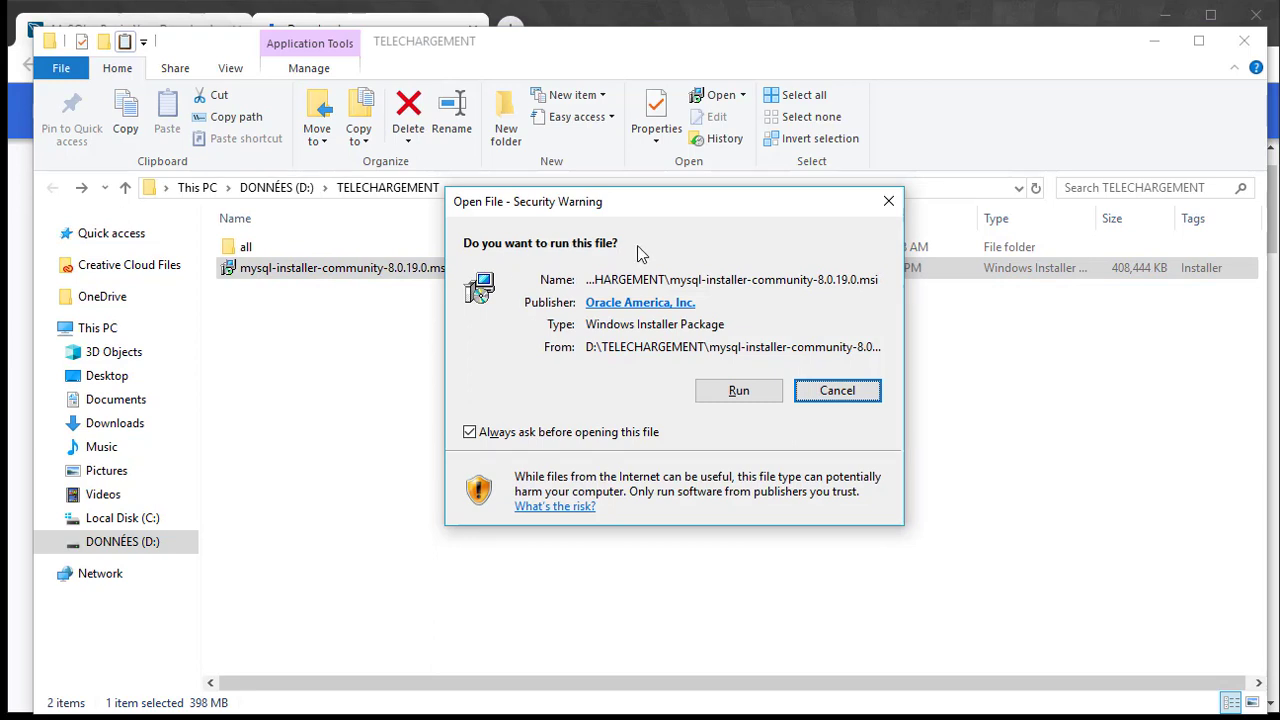
# Run the MySQL installer package and allow it through User Account Control.
pyautogui.click(738, 391)
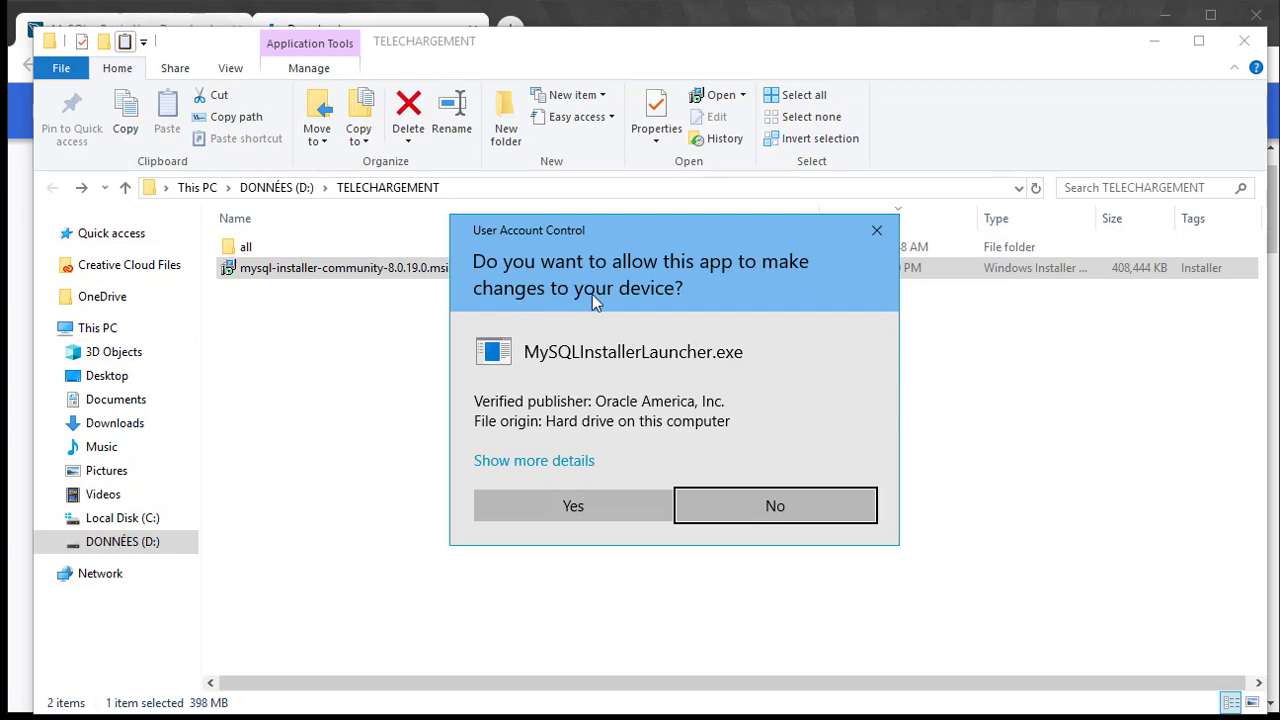
pyautogui.click(576, 502)
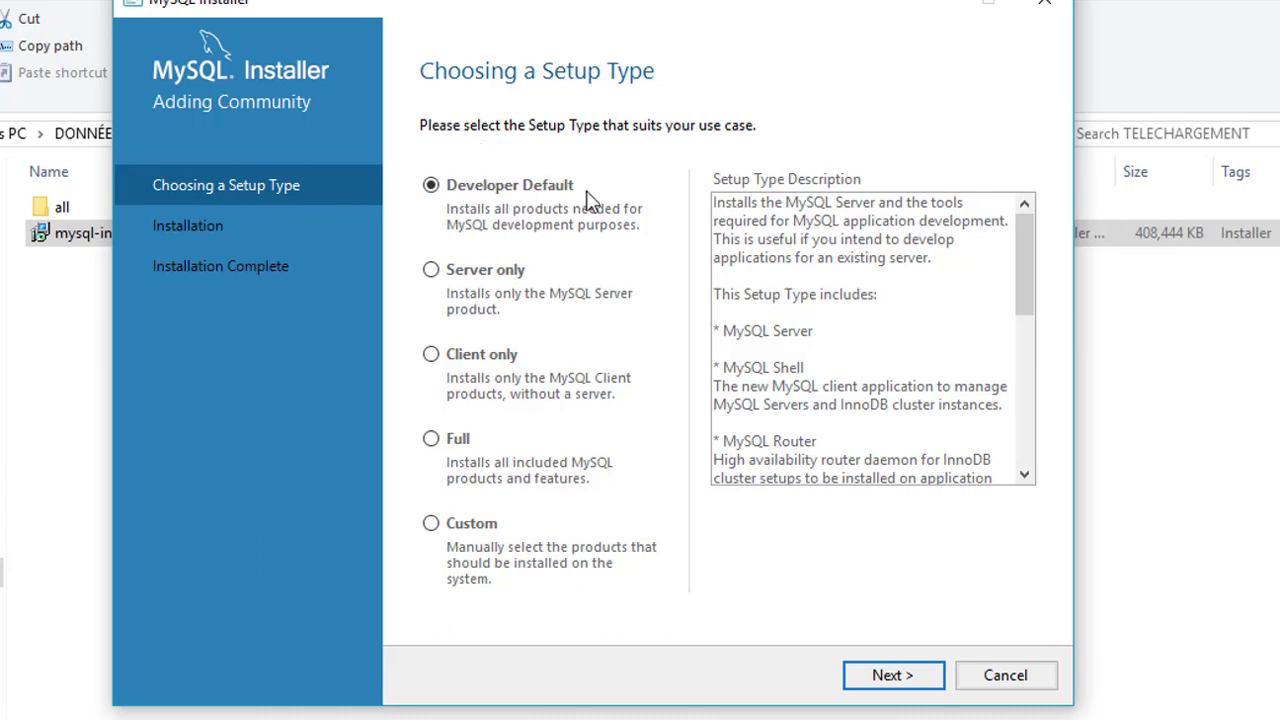
# Preview the Server only, Client only, Full and Custom setup types.
pyautogui.click(477, 289)
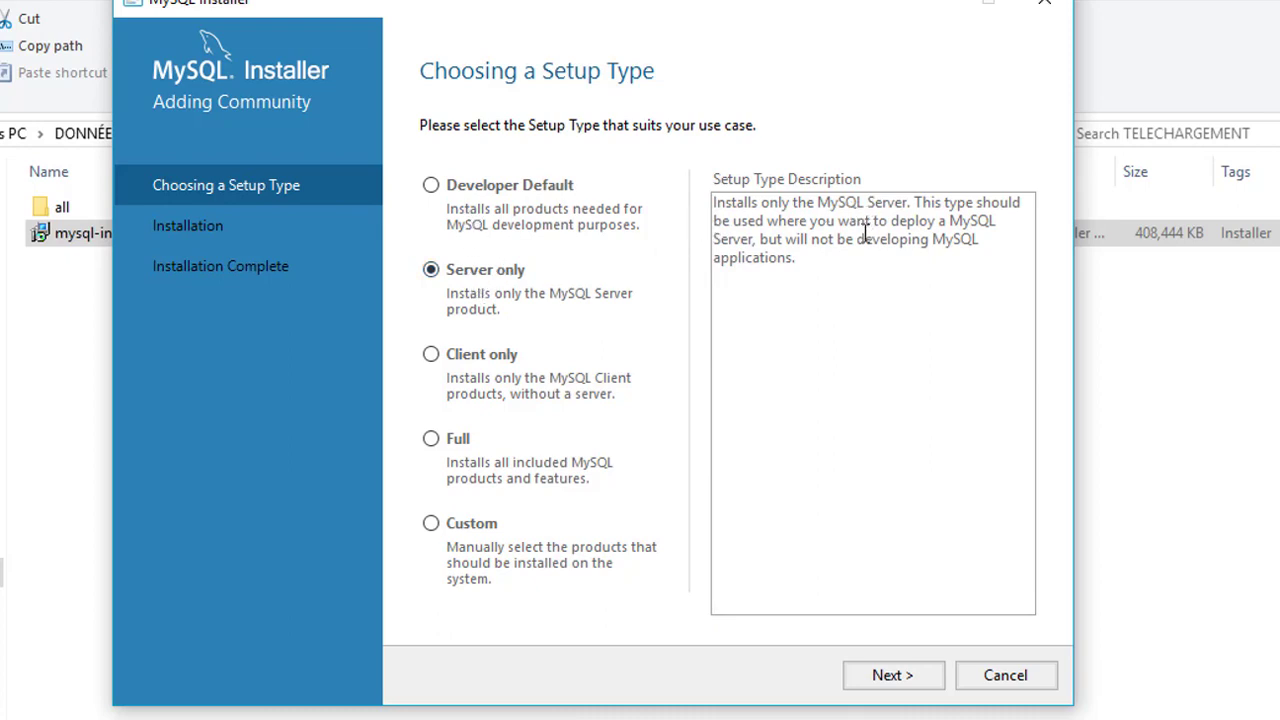
pyautogui.click(471, 369)
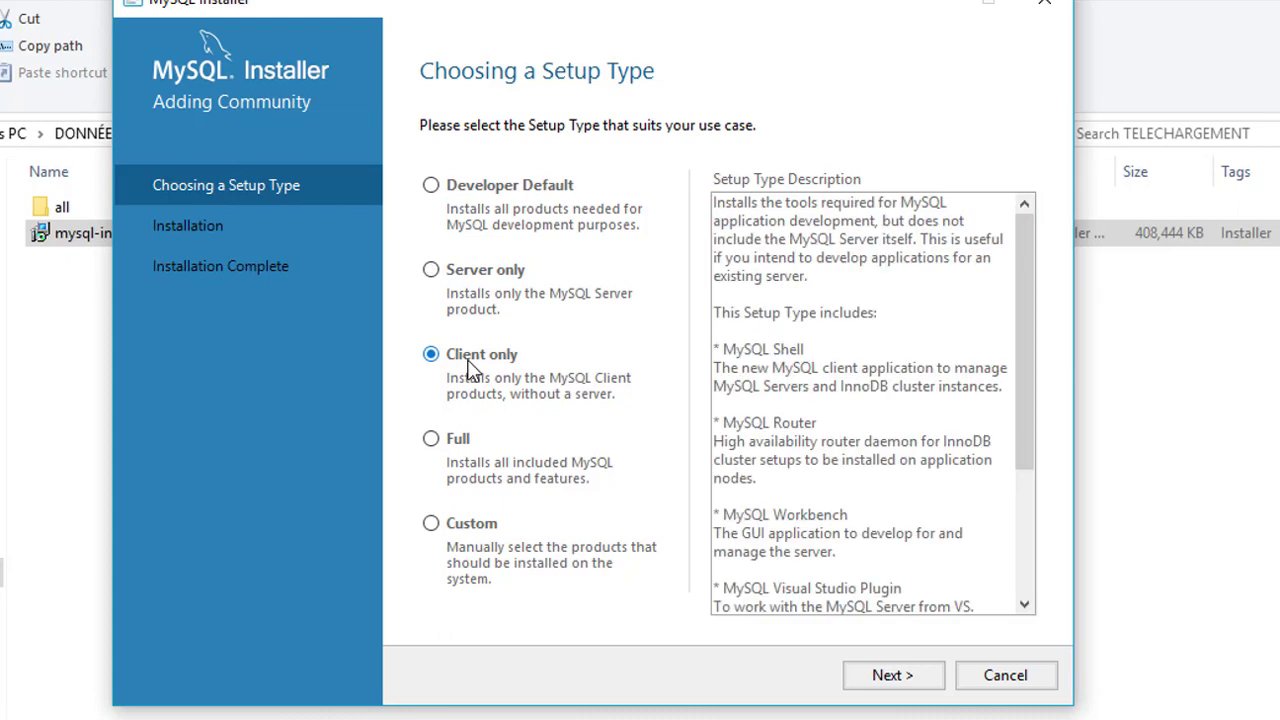
pyautogui.click(462, 441)
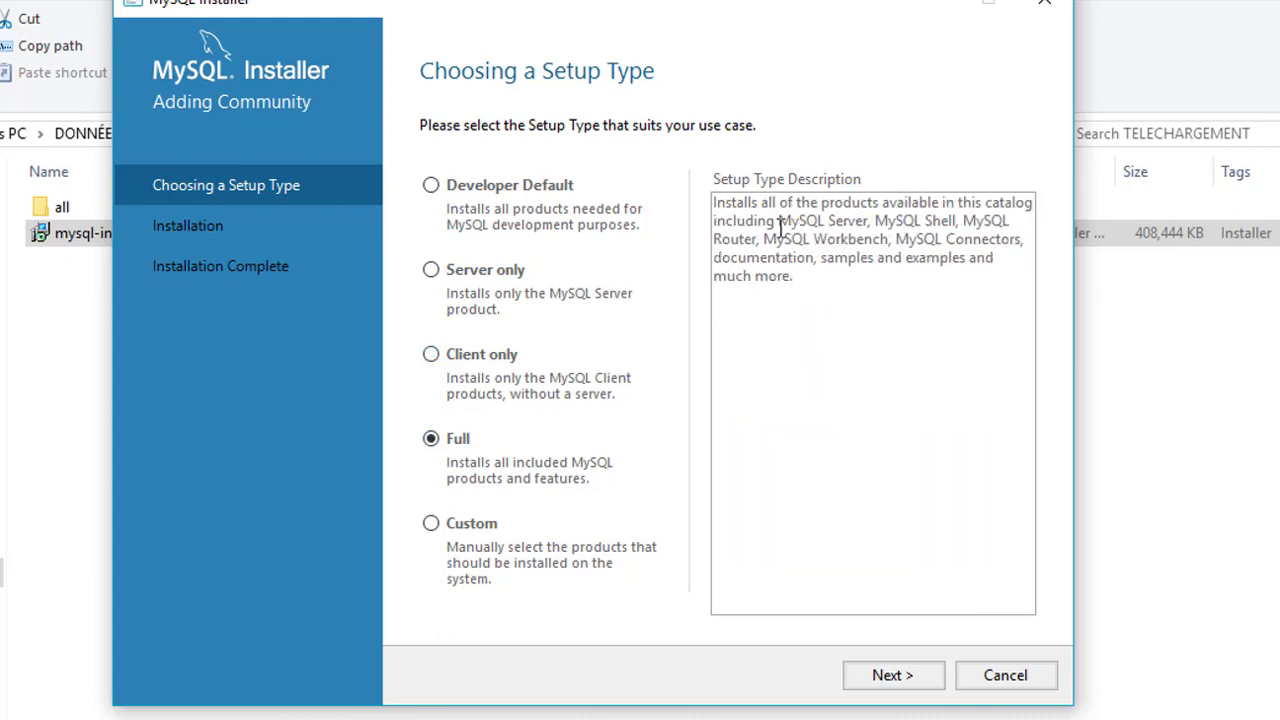
pyautogui.click(481, 535)
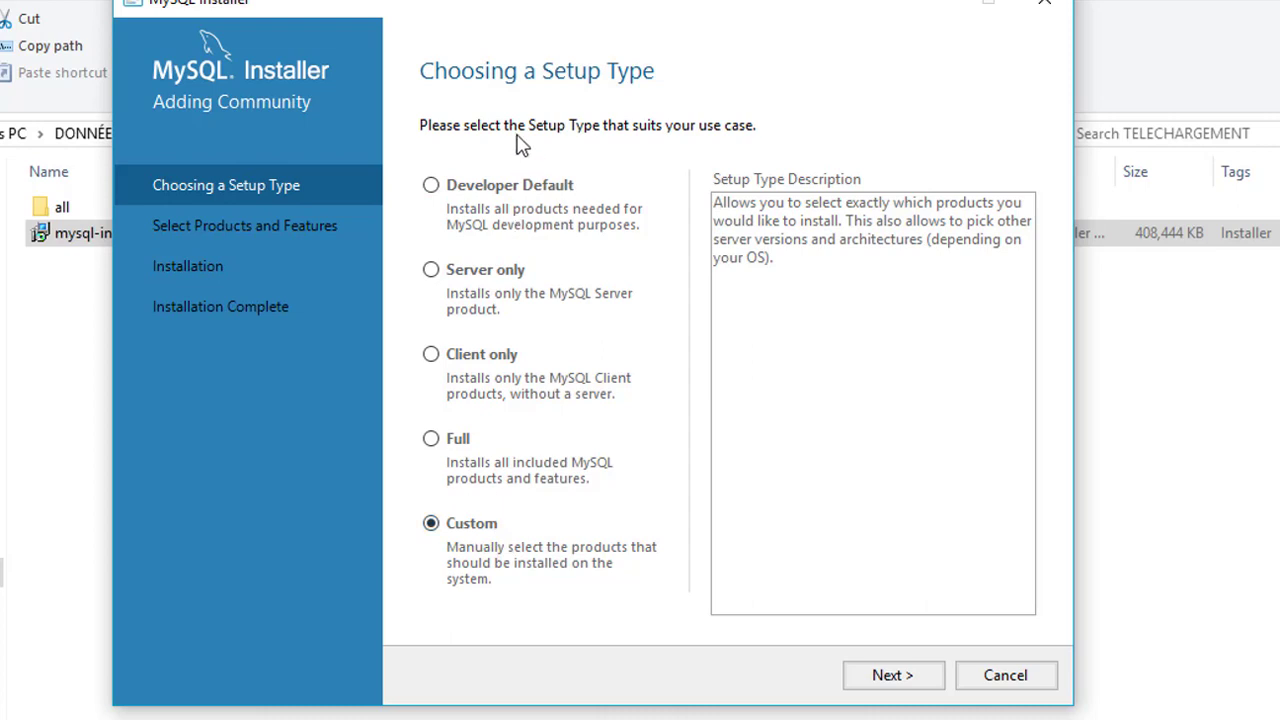
# Choose Developer Default, read its description, and continue to Check Requirements.
pyautogui.click(515, 192)
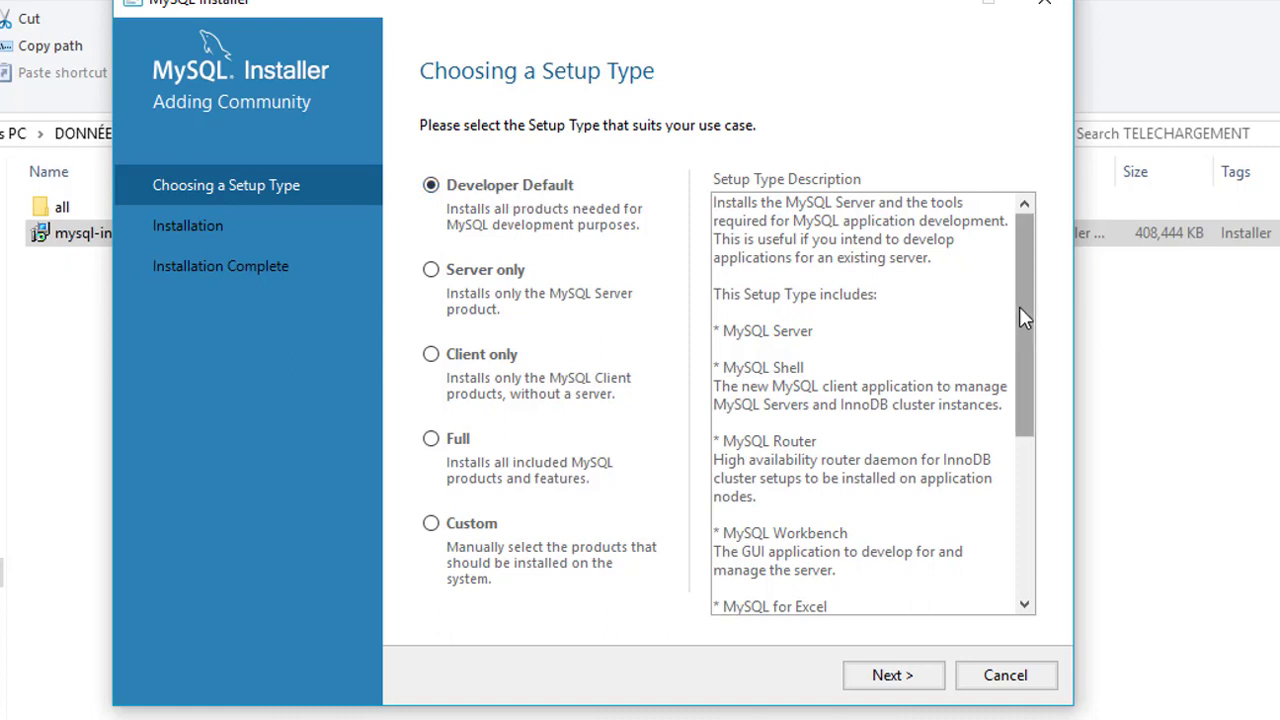
pyautogui.moveTo(1019, 306); pyautogui.dragTo(1018, 349)
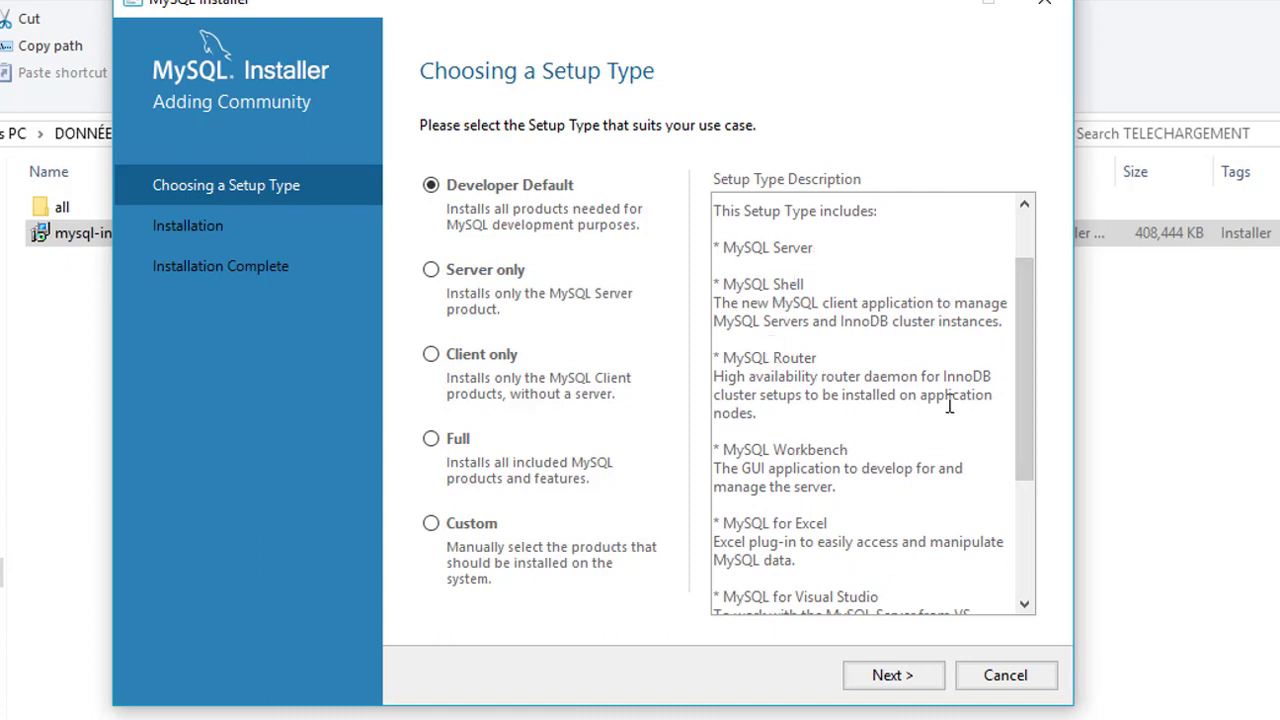
pyautogui.moveTo(1024, 364); pyautogui.dragTo(1017, 439)
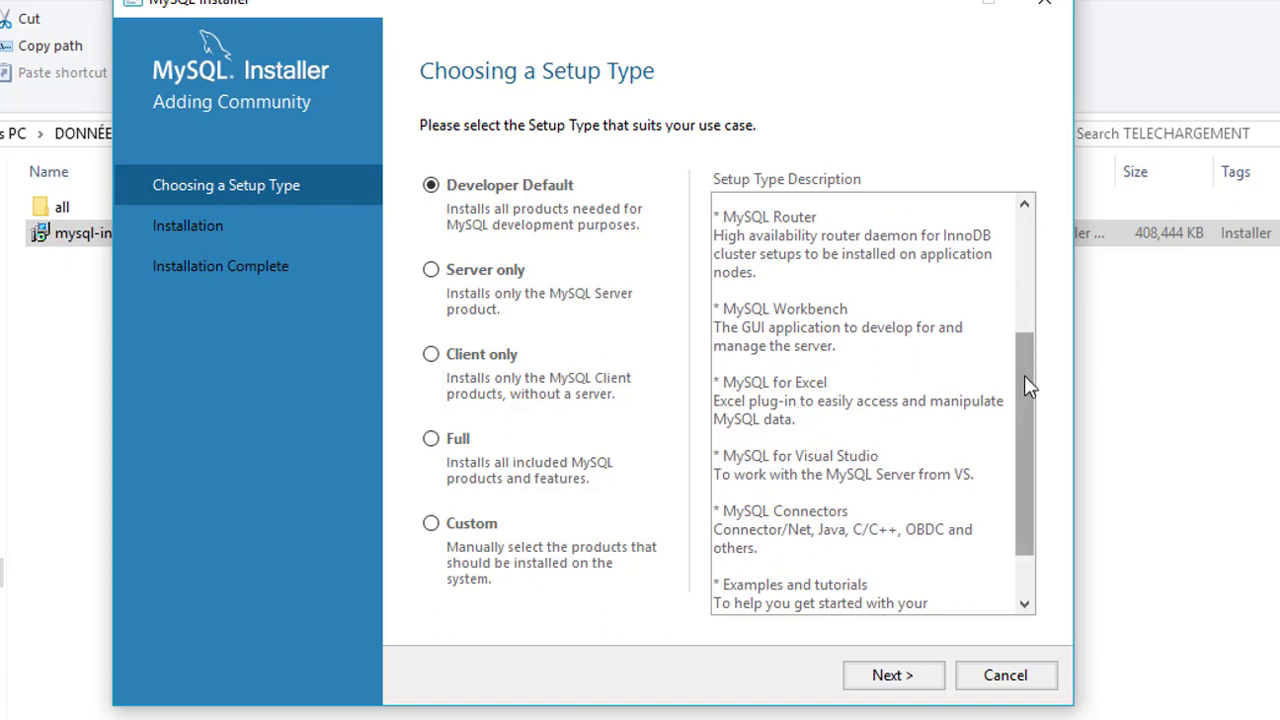
pyautogui.moveTo(1024, 375); pyautogui.dragTo(1025, 445)
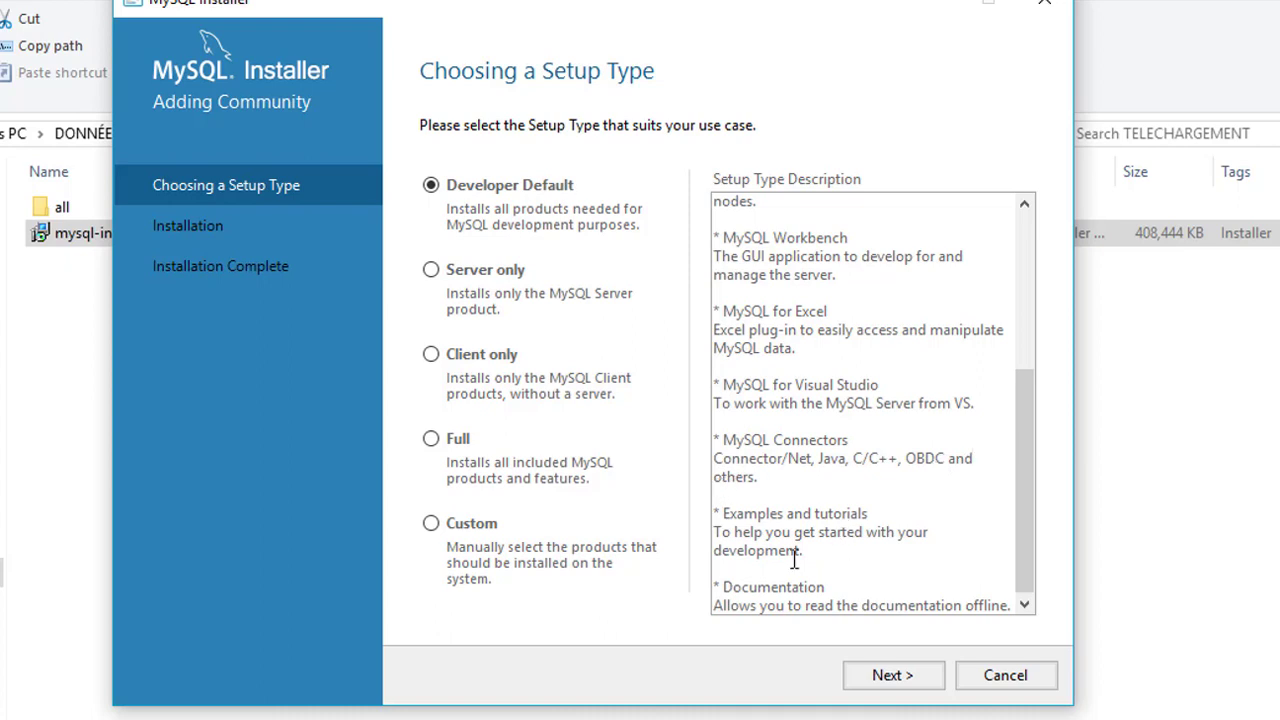
pyautogui.click(900, 680)
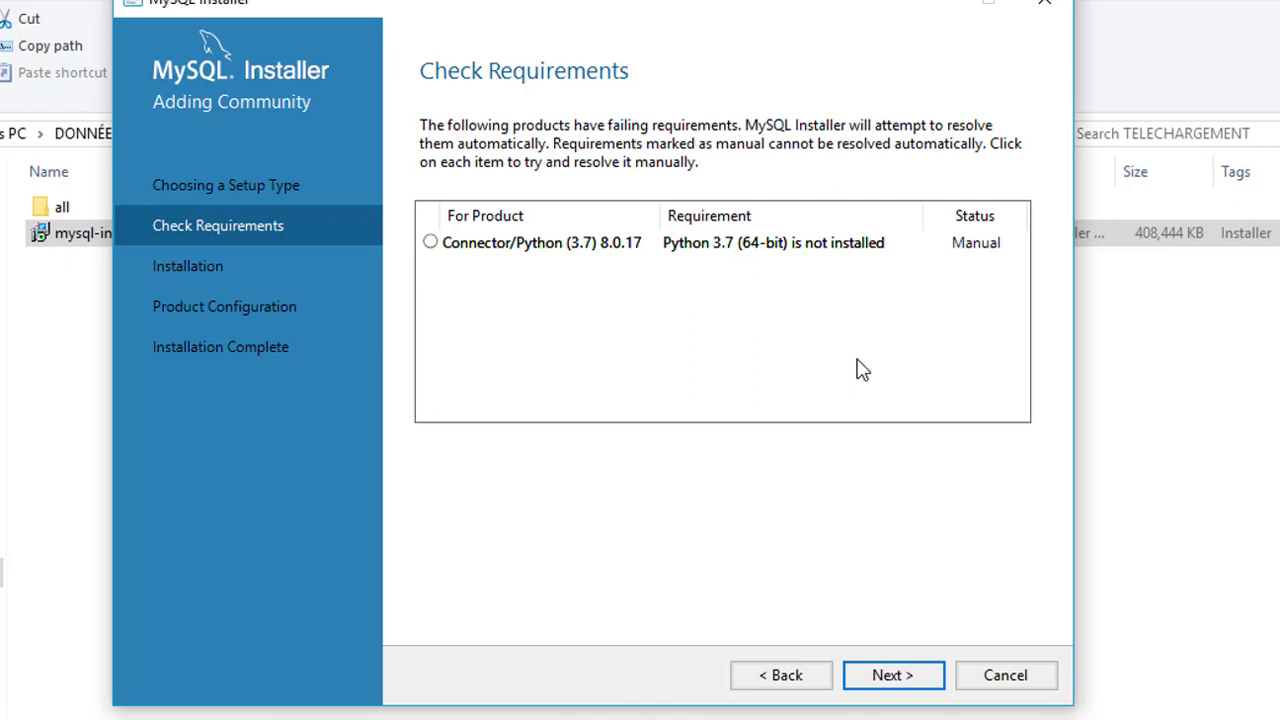
# Continue past Check Requirements, accepting the unmet Python 3.7 requirement.
pyautogui.click(875, 677)
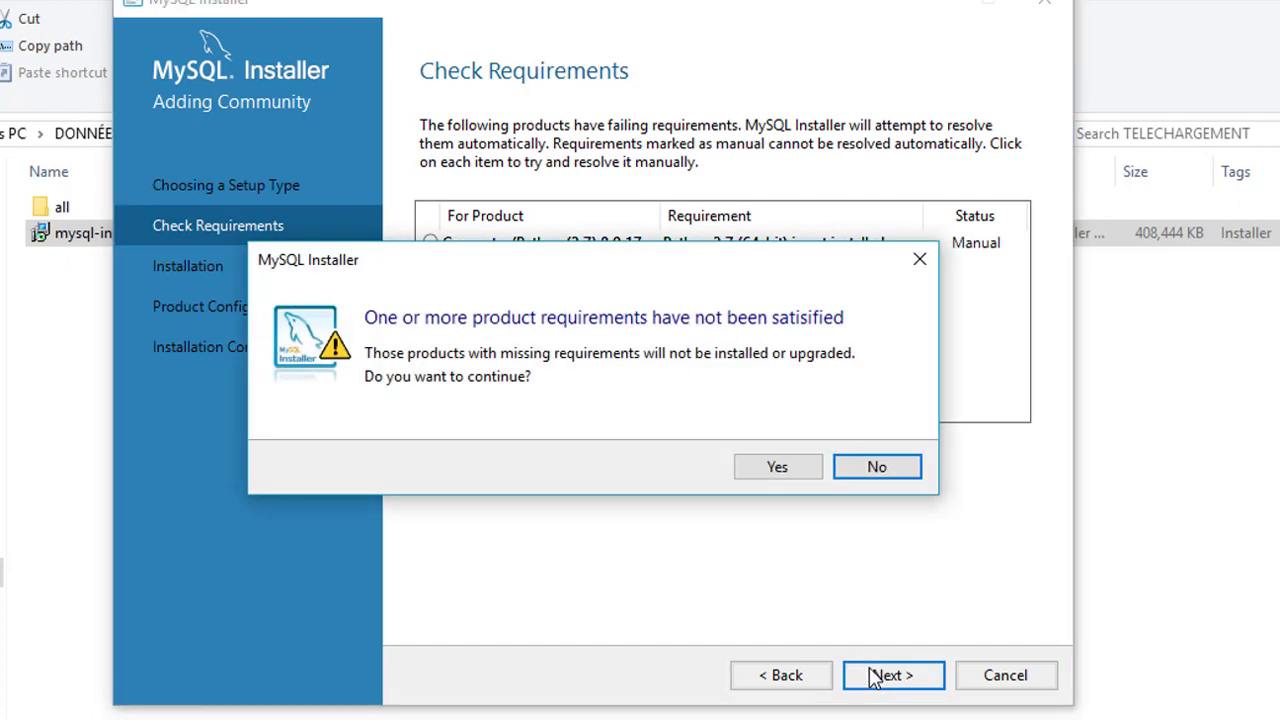
pyautogui.click(779, 468)
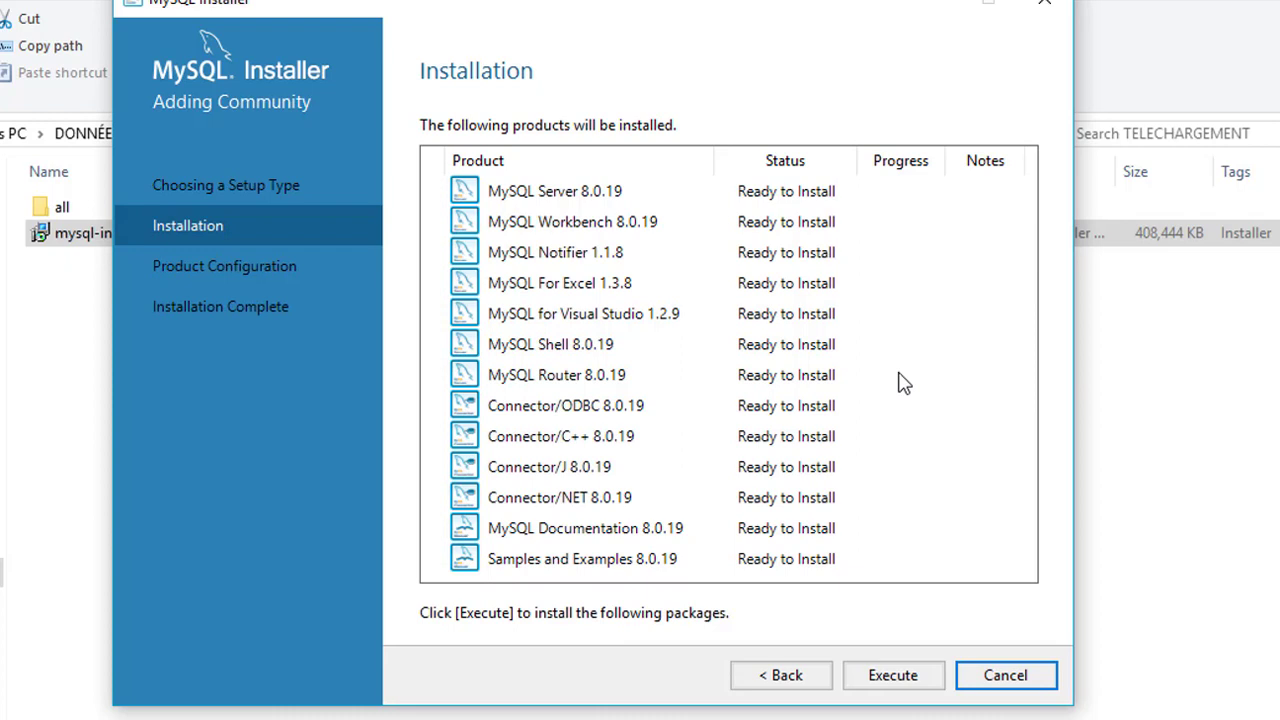
# Execute the installation of all 13 listed products.
pyautogui.click(888, 678)
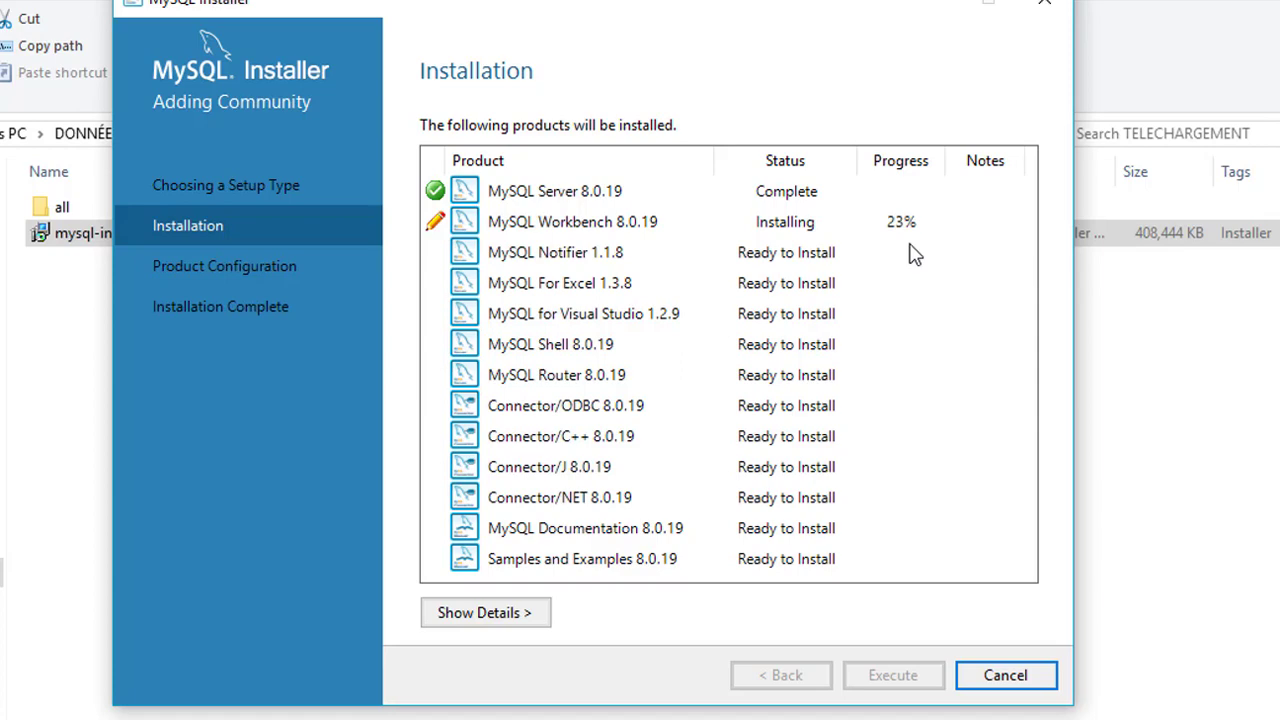
# Show and then hide the detailed installation log while installation finishes.
pyautogui.click(488, 613)
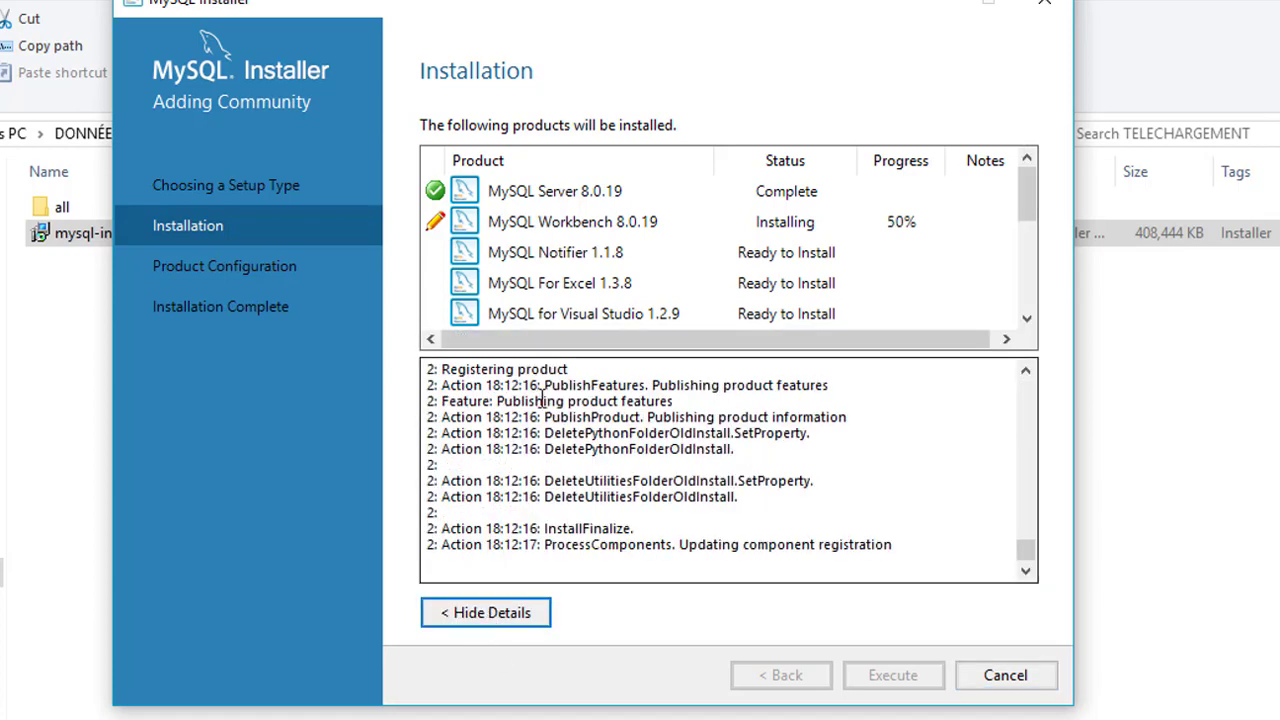
pyautogui.click(511, 622)
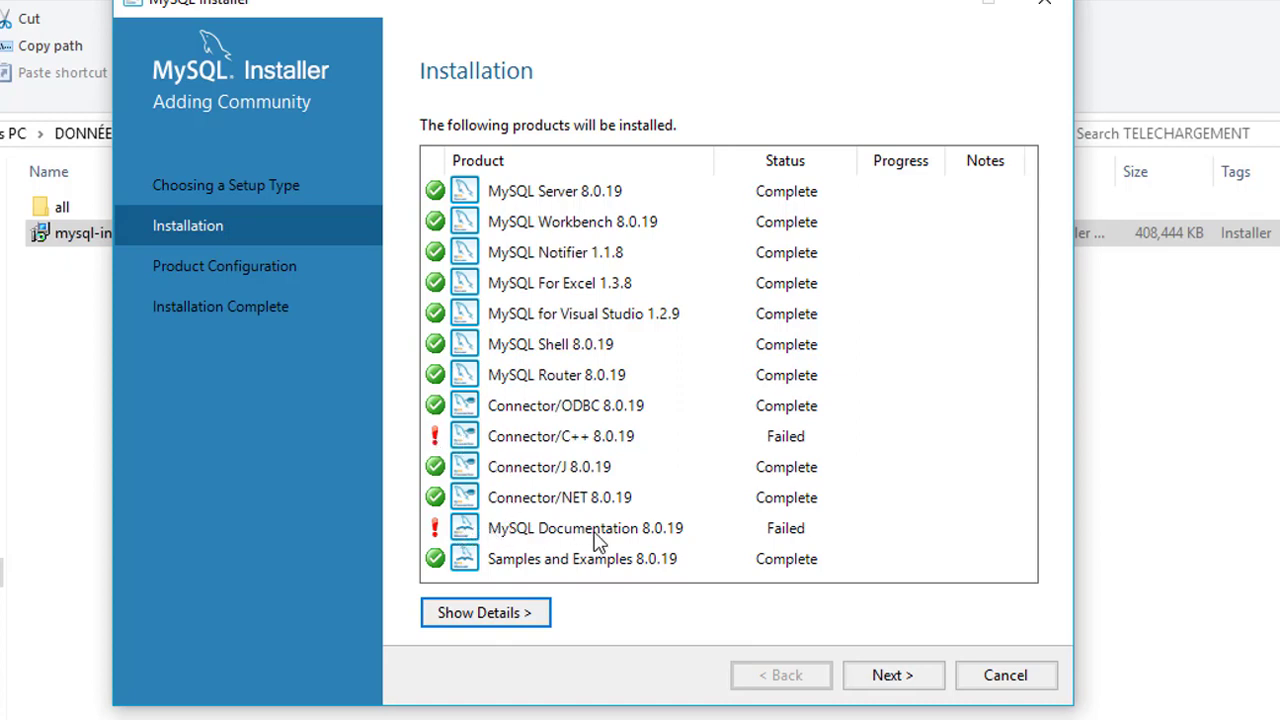
# Start MySQL Server 8.0.19 configuration as a Standalone MySQL Server, reaching Type and Networking.
pyautogui.click(920, 680)
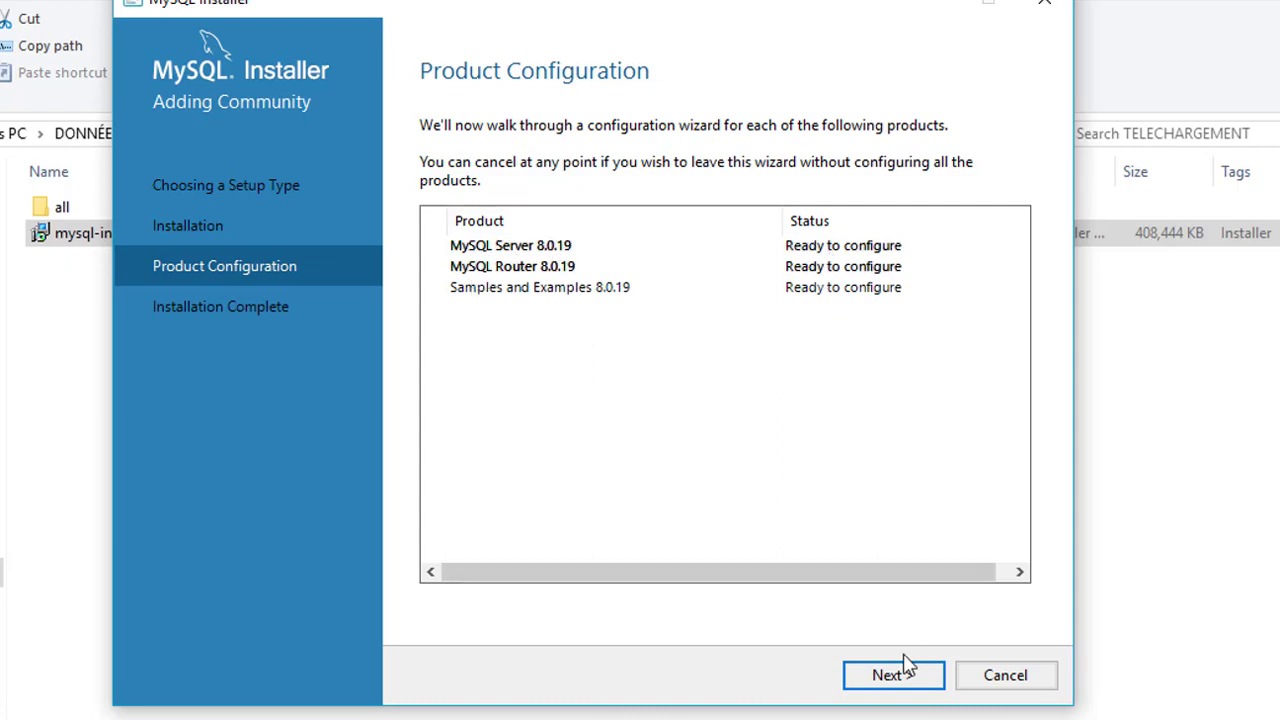
pyautogui.click(888, 676)
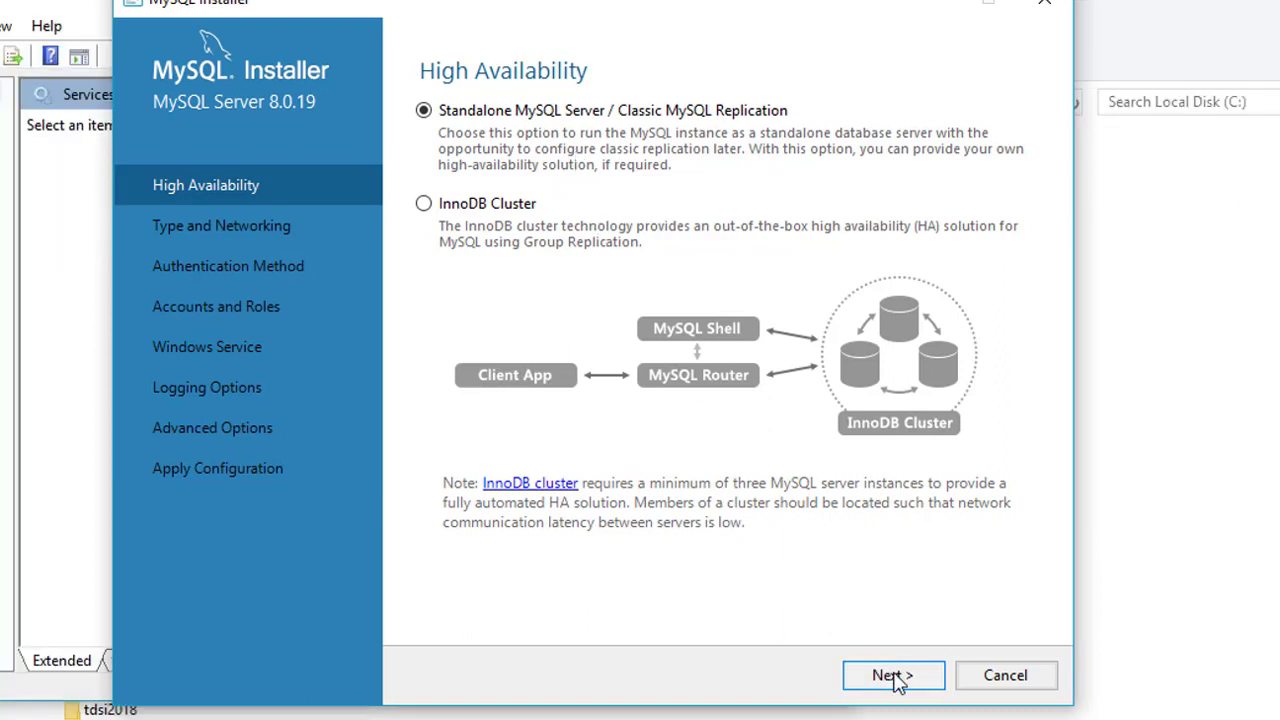
pyautogui.click(893, 676)
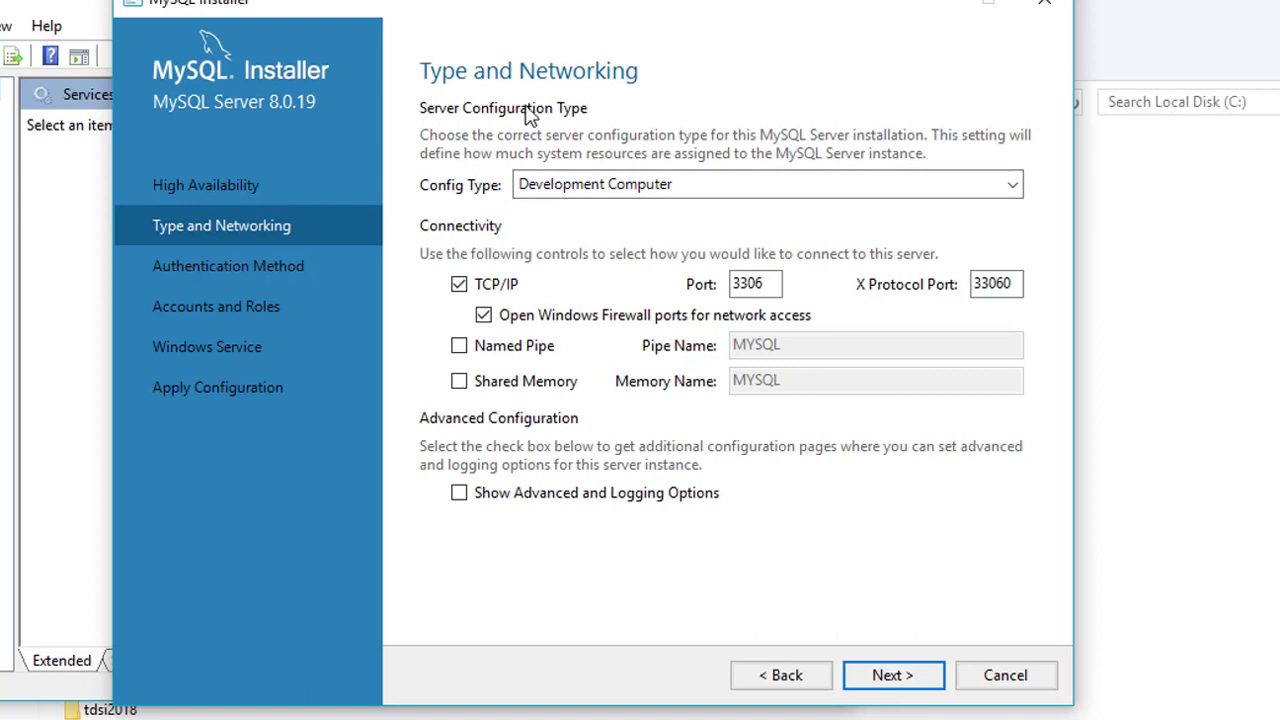
# Keep Development Computer as the server config type and continue to Authentication Method.
pyautogui.click(597, 186)
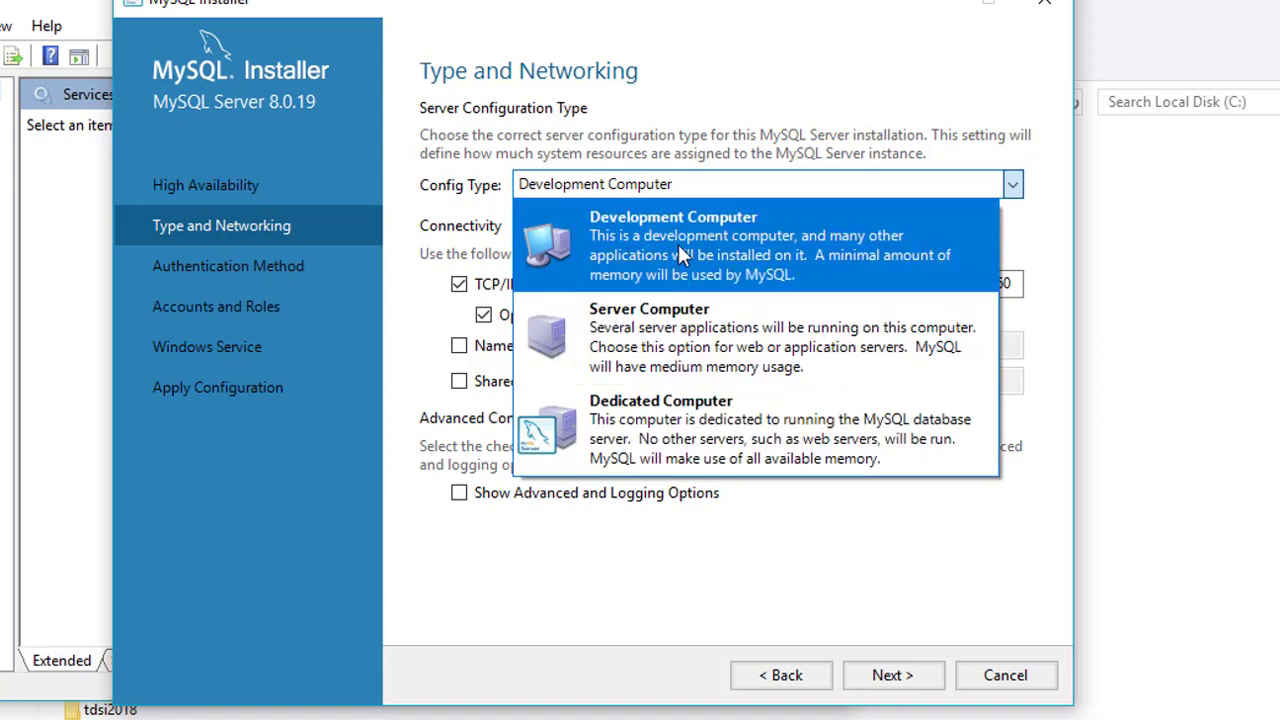
pyautogui.click(678, 254)
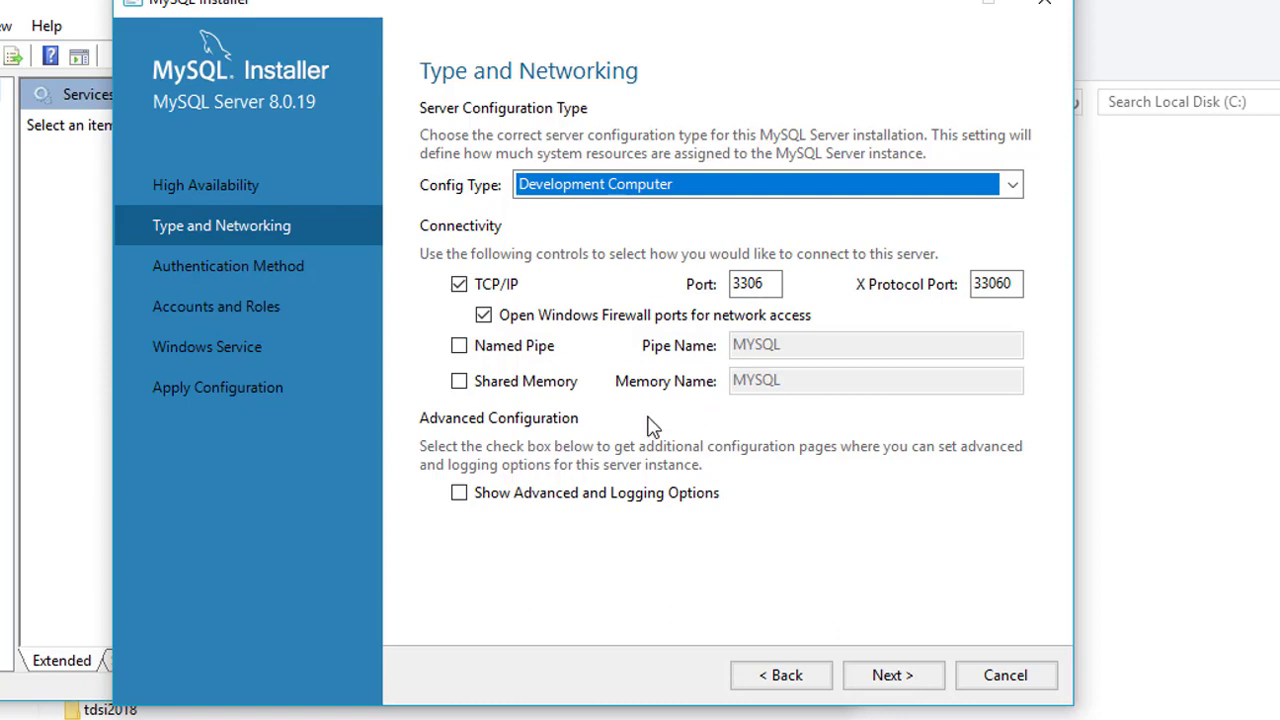
pyautogui.click(886, 677)
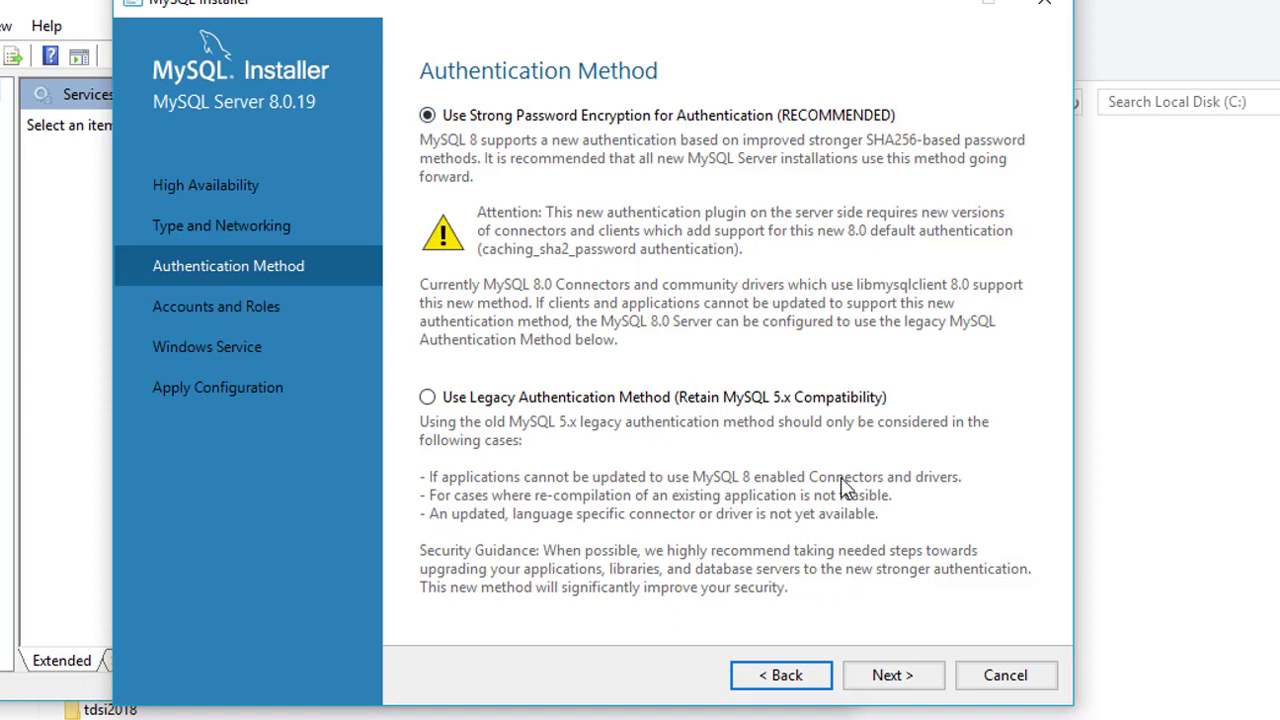
# Keep strong password encryption, set and repeat the root password, then start adding a user.
pyautogui.click(891, 676)
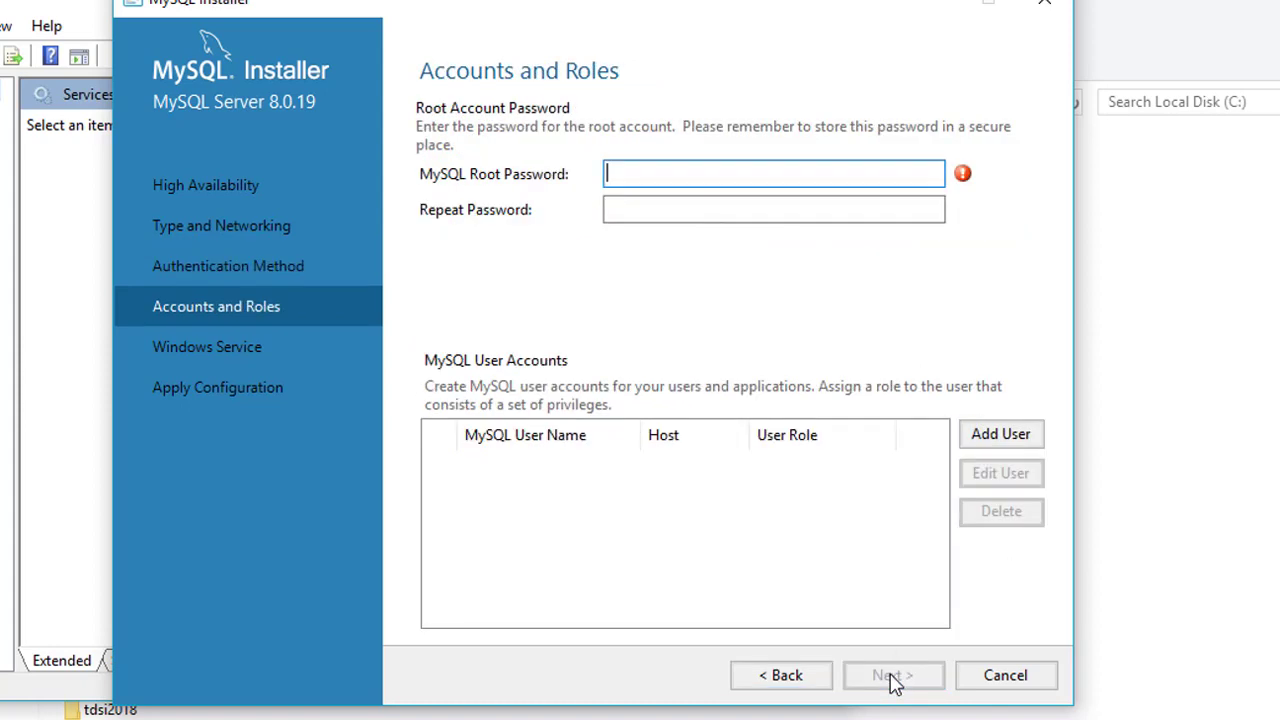
pyautogui.click(677, 181)
pyautogui.write('12')
pyautogui.press('BackSpace')
pyautogui.press('BackSpace')
pyautogui.click(692, 208)
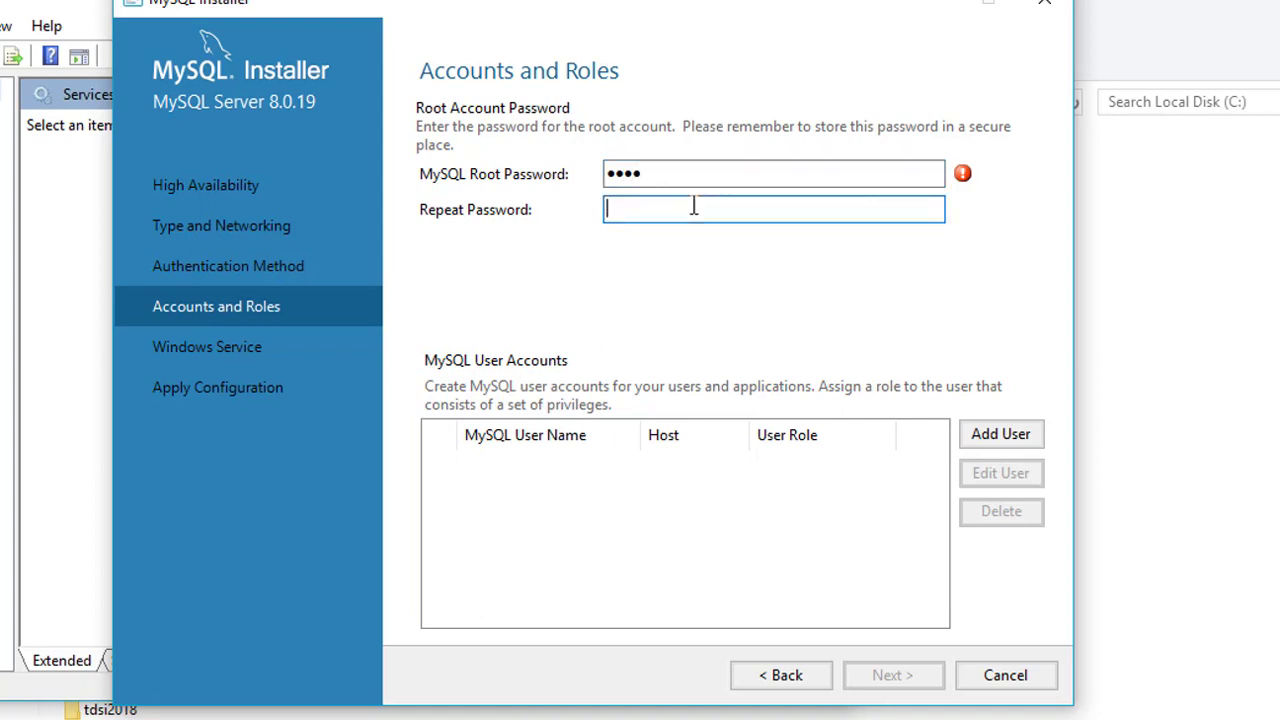
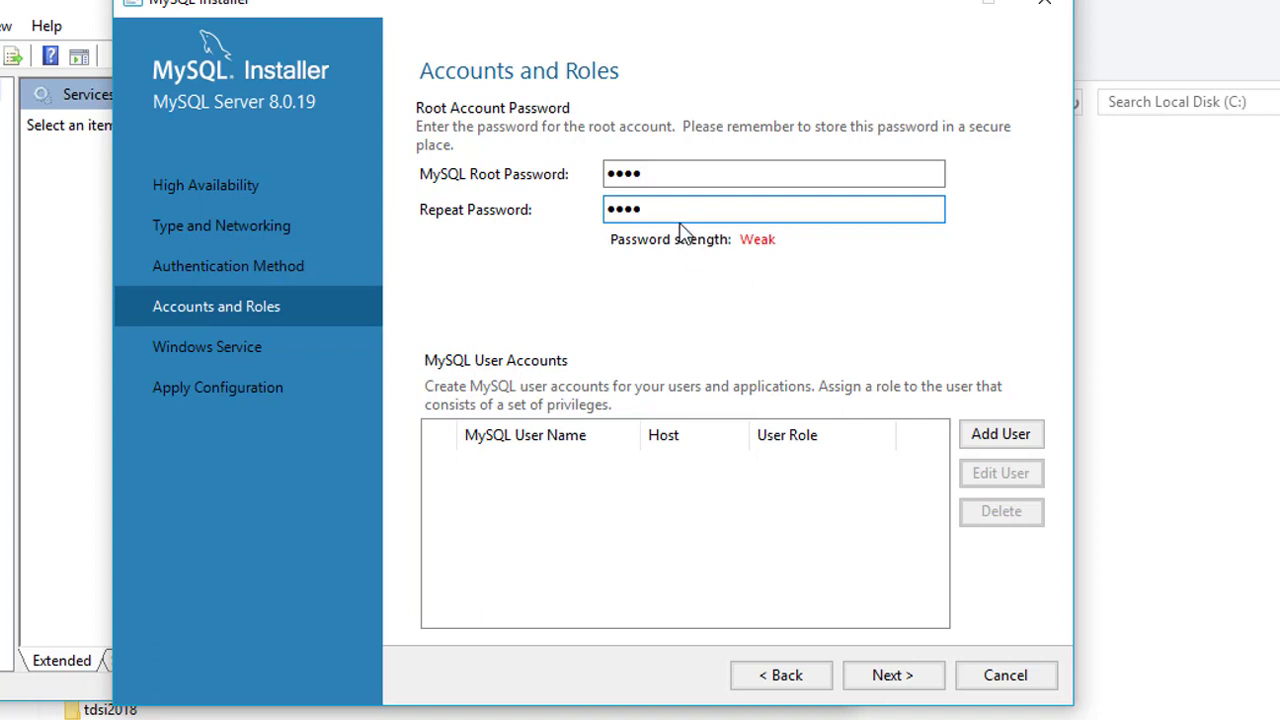
pyautogui.click(656, 175)
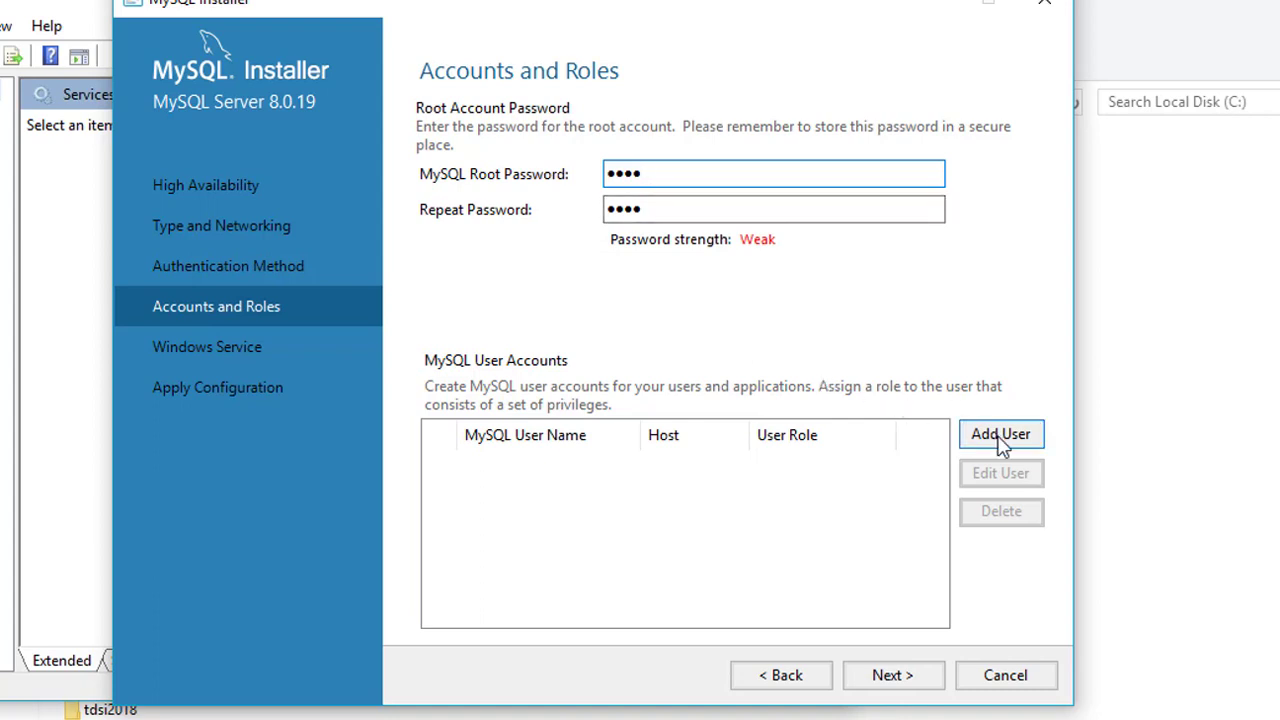
pyautogui.click(1000, 434)
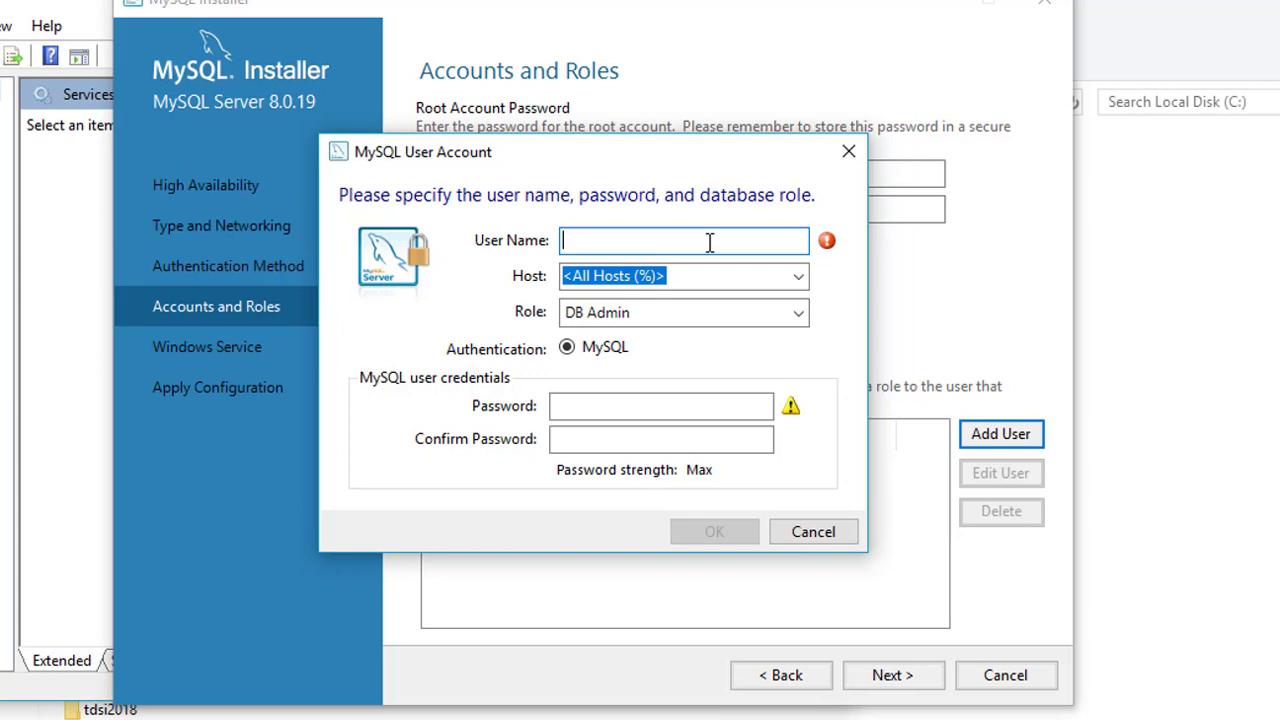
# Add a user account with host % and role DB Admin, entering and confirming its password.
pyautogui.write('dave')
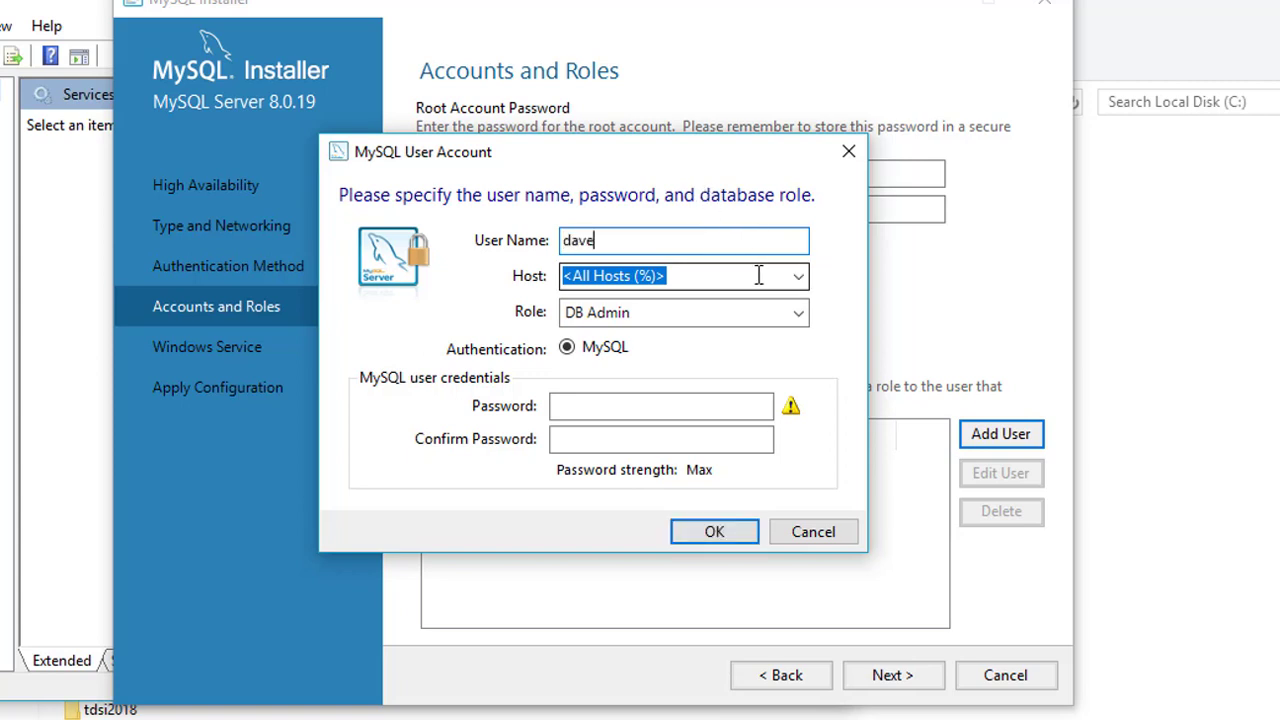
pyautogui.click(799, 278)
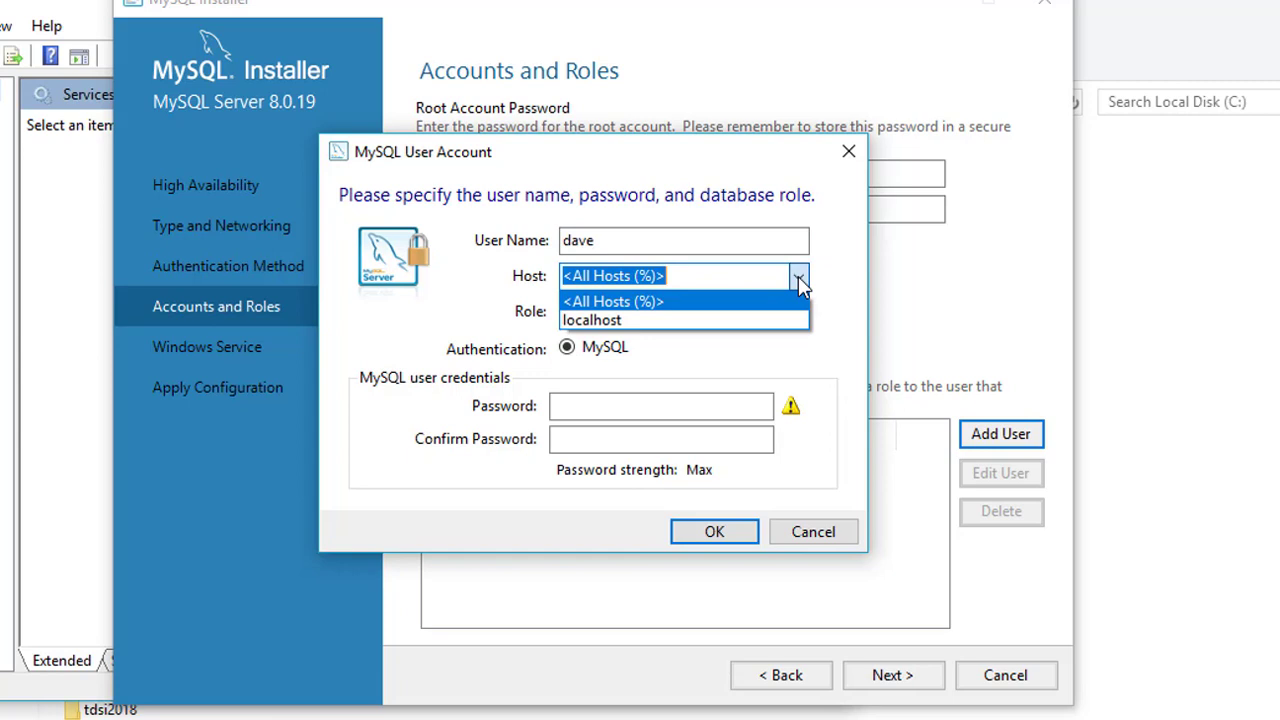
pyautogui.click(798, 278)
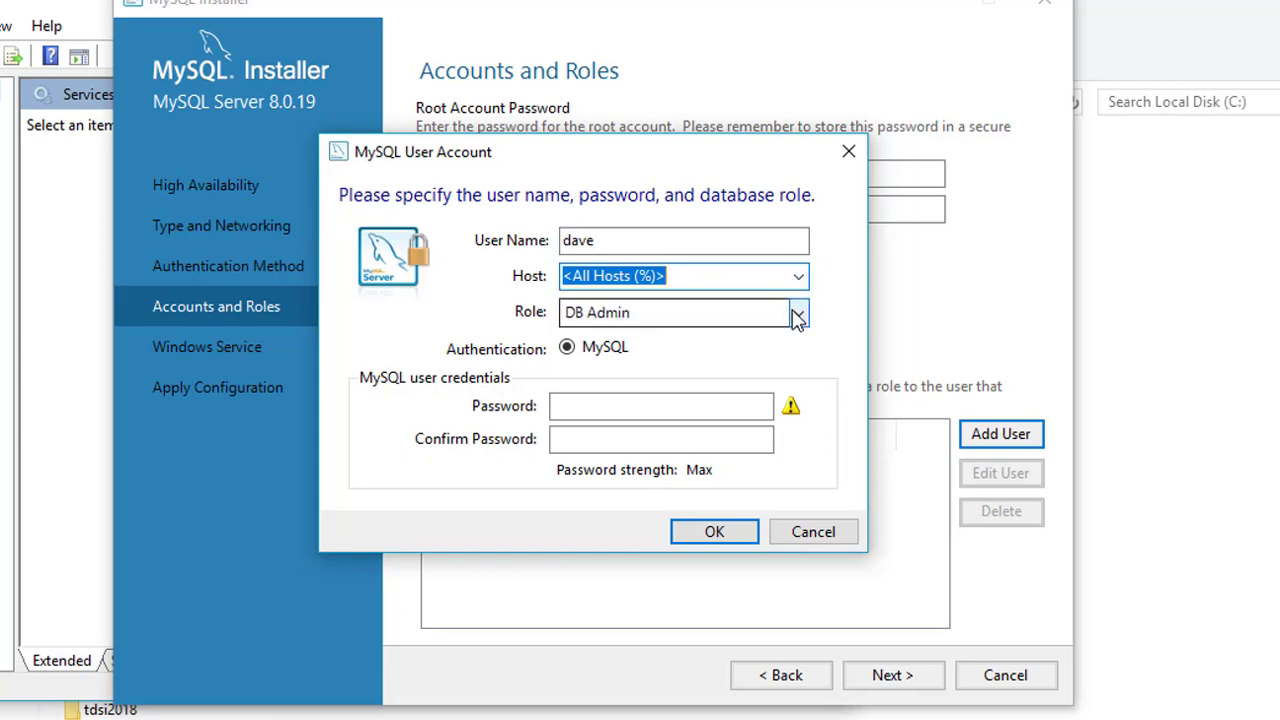
pyautogui.click(797, 314)
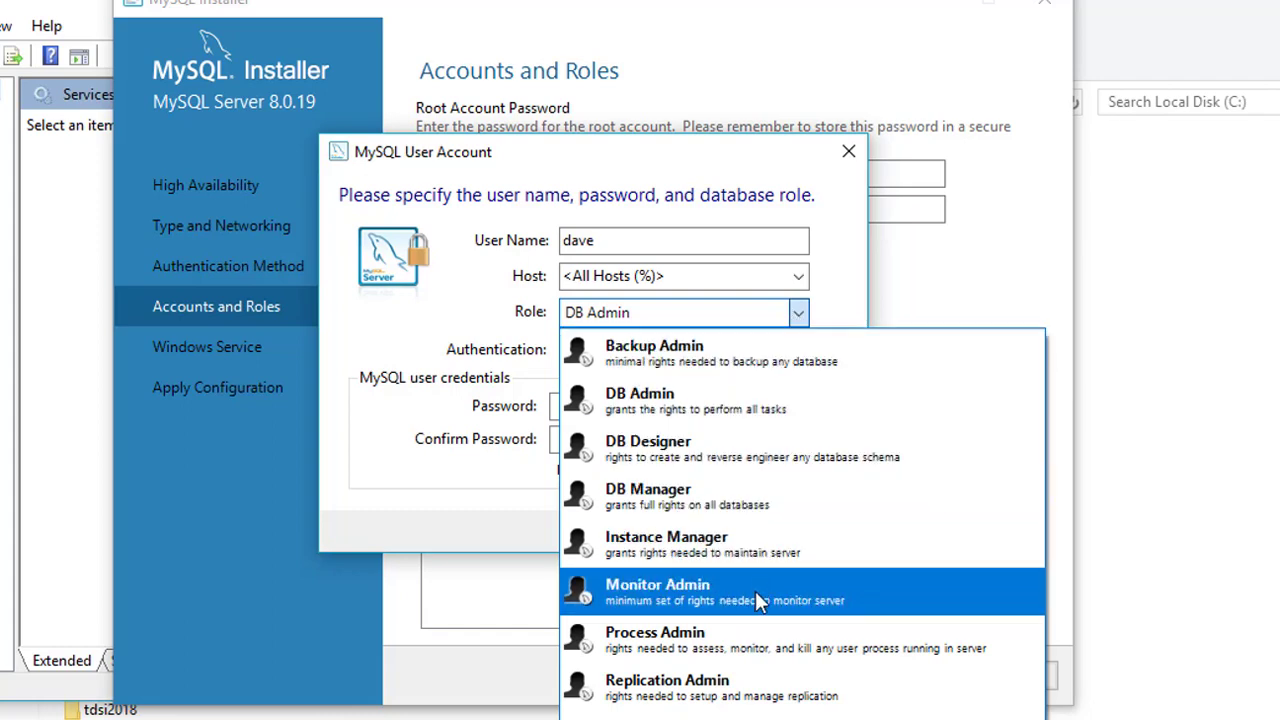
pyautogui.click(768, 415)
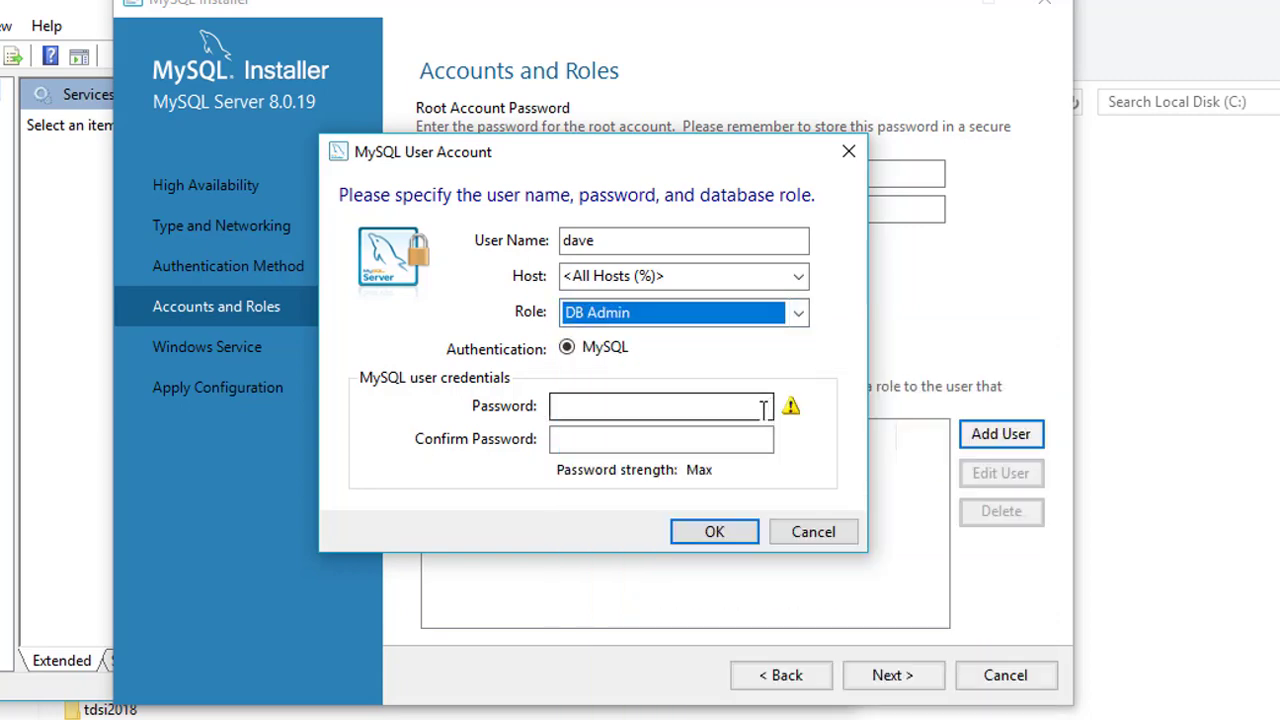
pyautogui.click(759, 409)
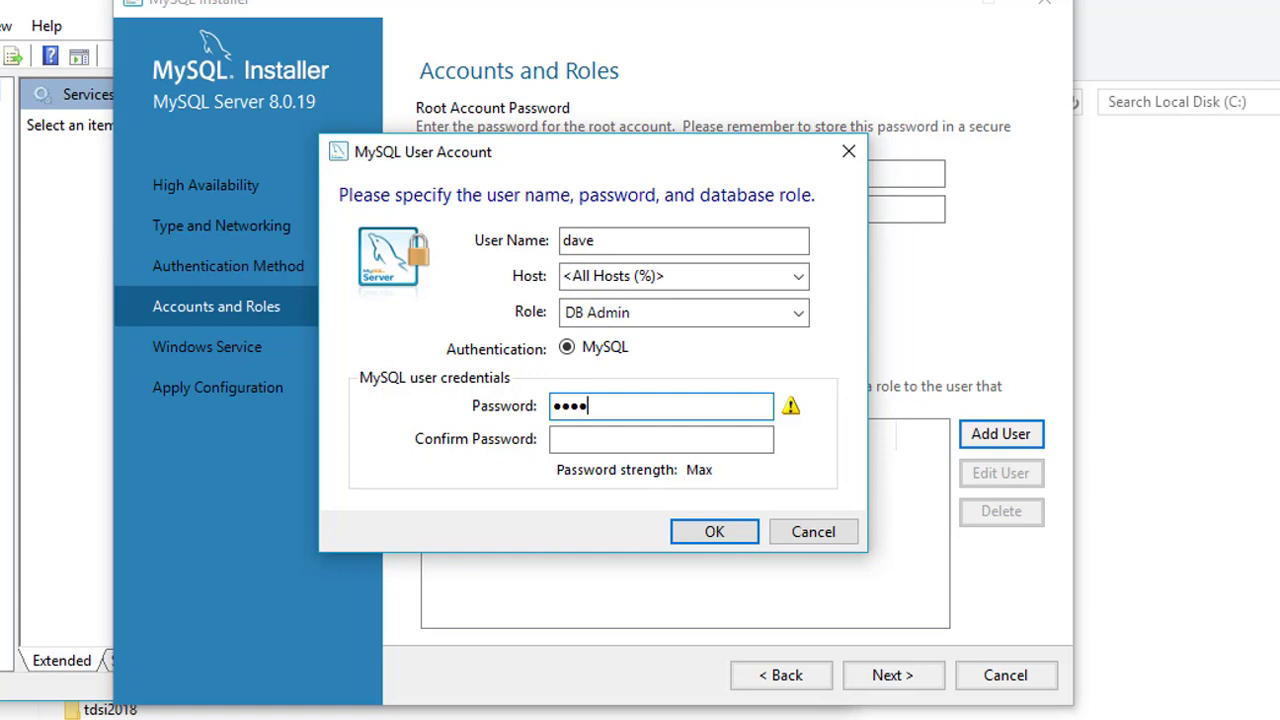
pyautogui.click(757, 438)
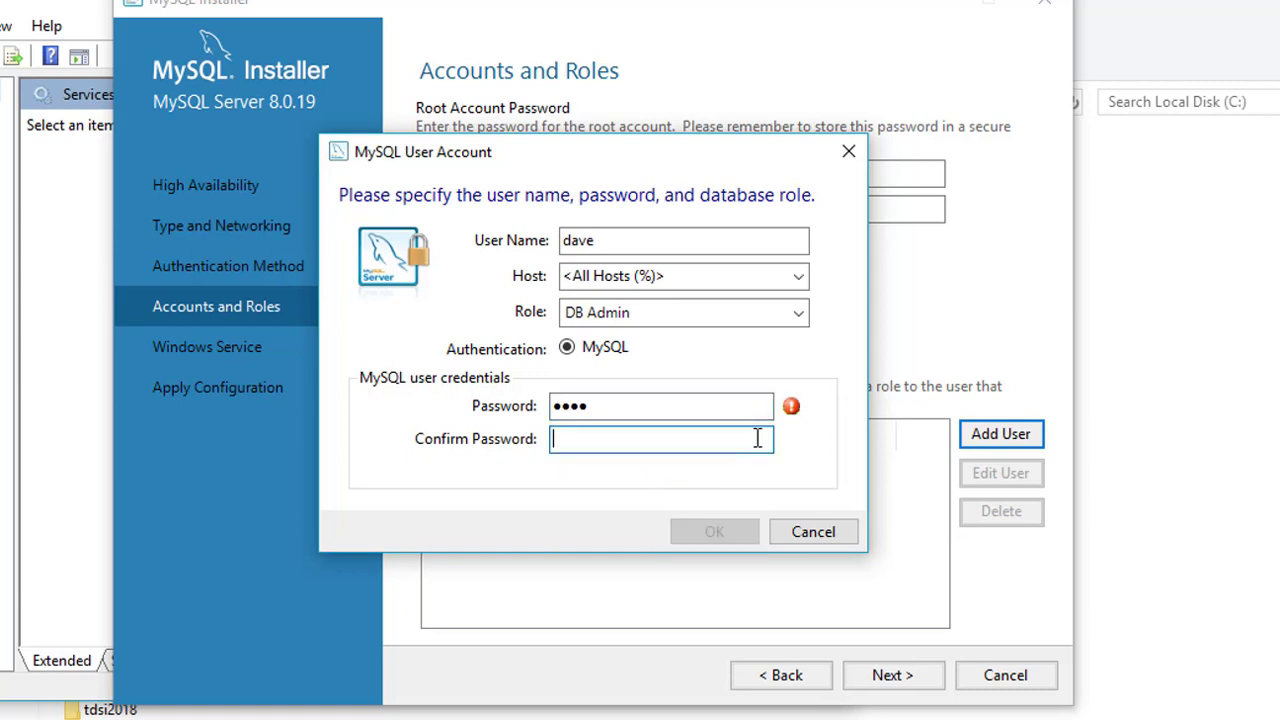
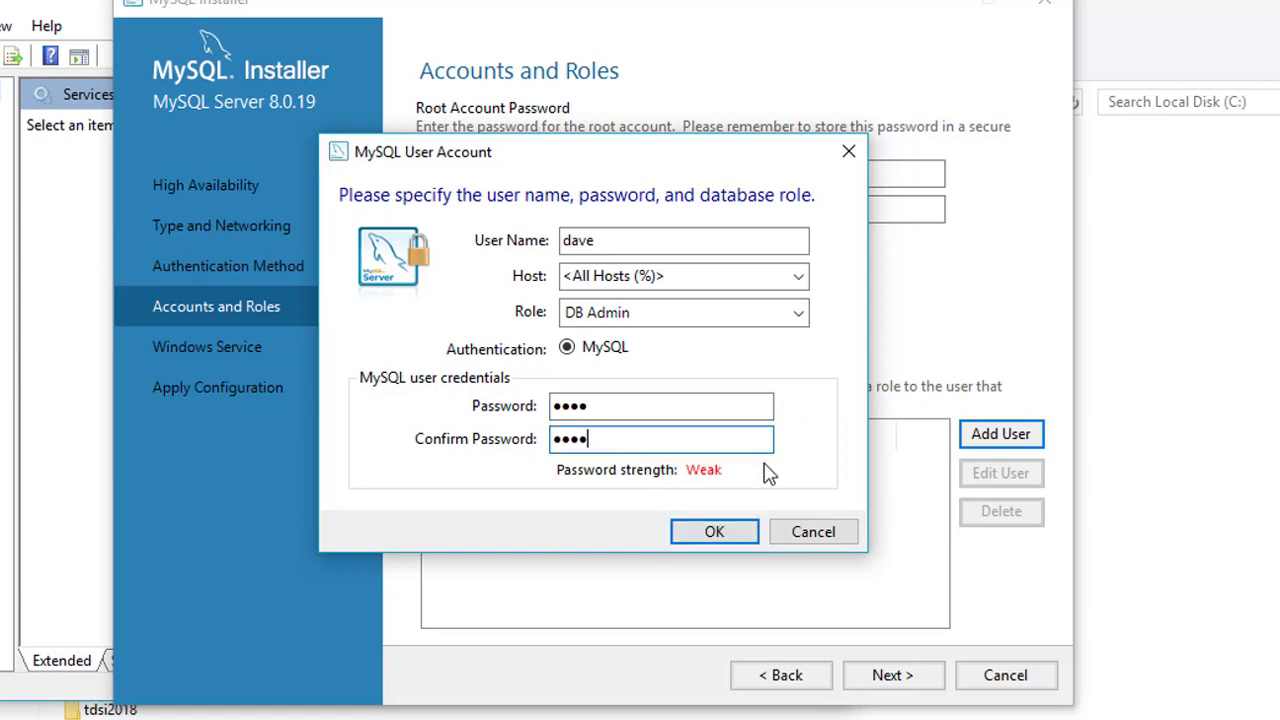
pyautogui.click(744, 534)
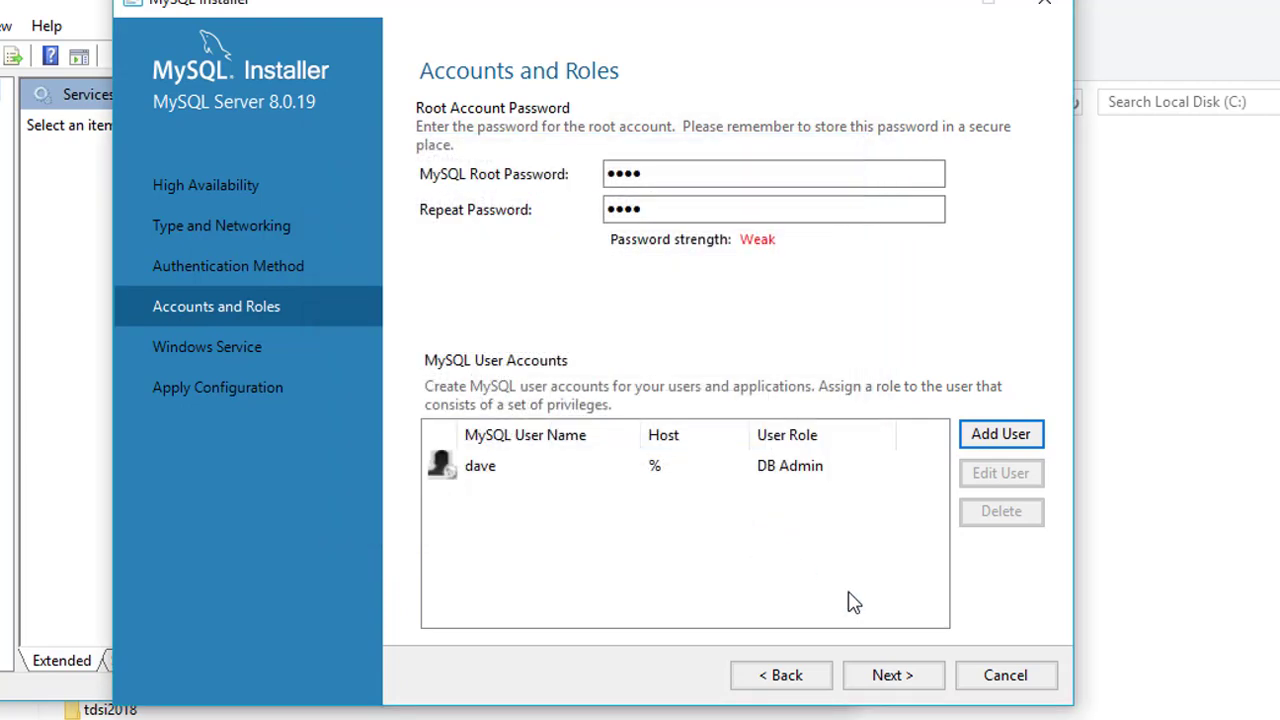
# Keep the MySQL80 Windows Service defaults and execute the configuration until it completes.
pyautogui.click(892, 675)
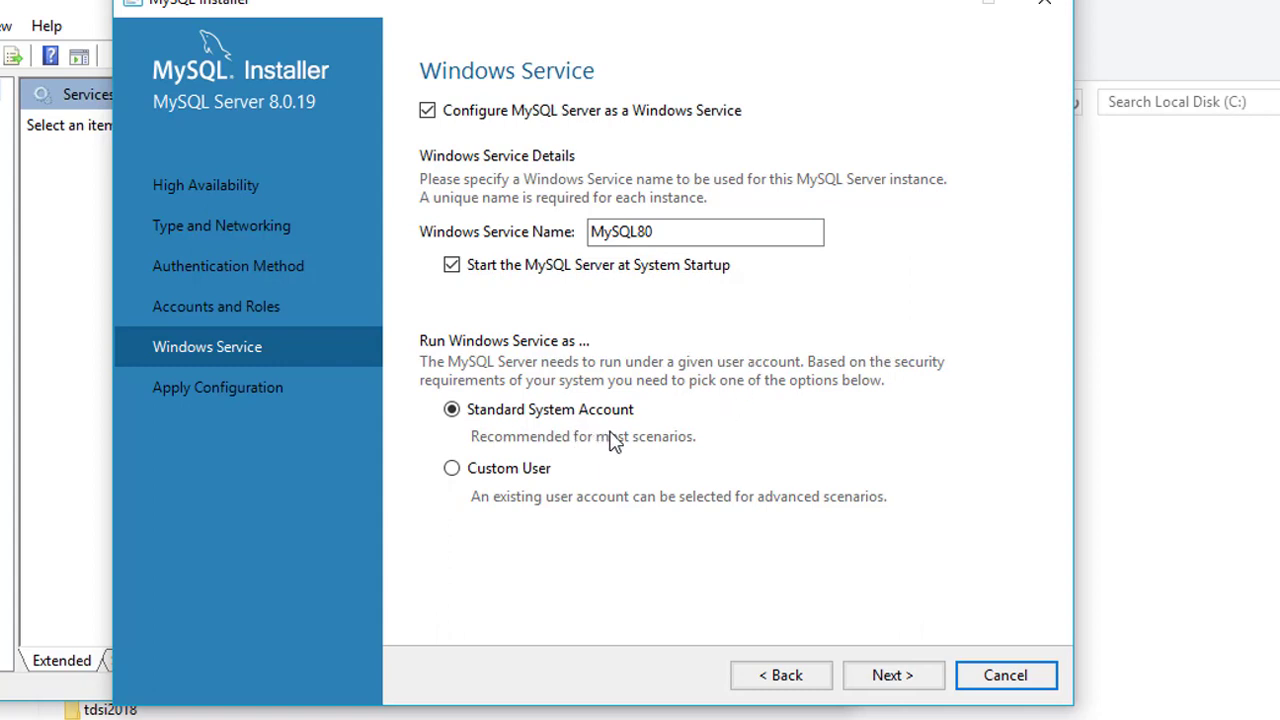
pyautogui.click(893, 677)
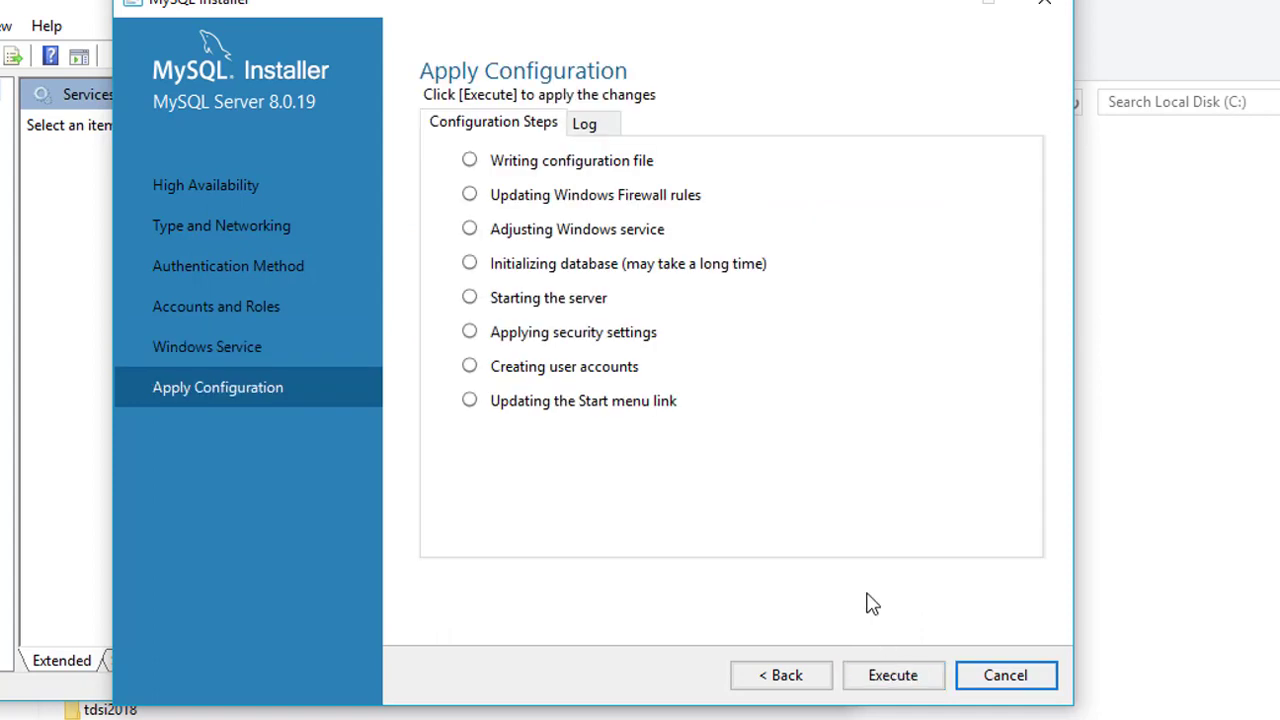
pyautogui.click(886, 678)
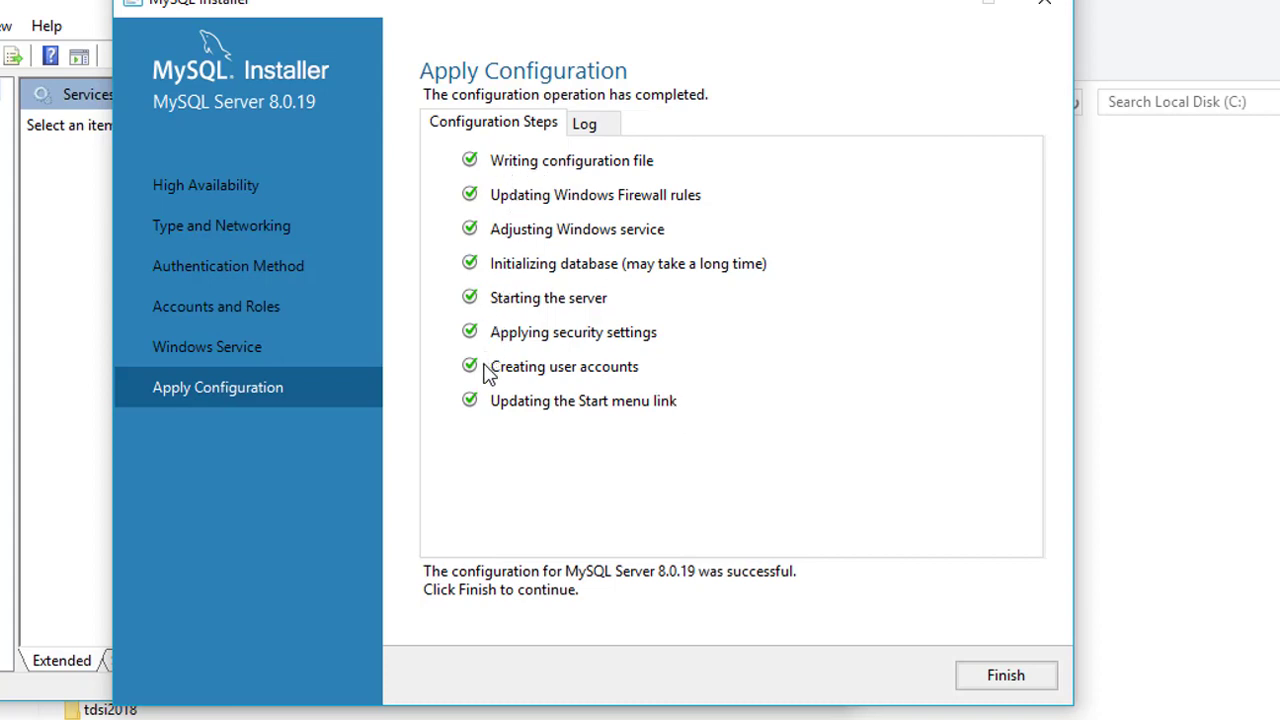
pyautogui.click(1006, 676)
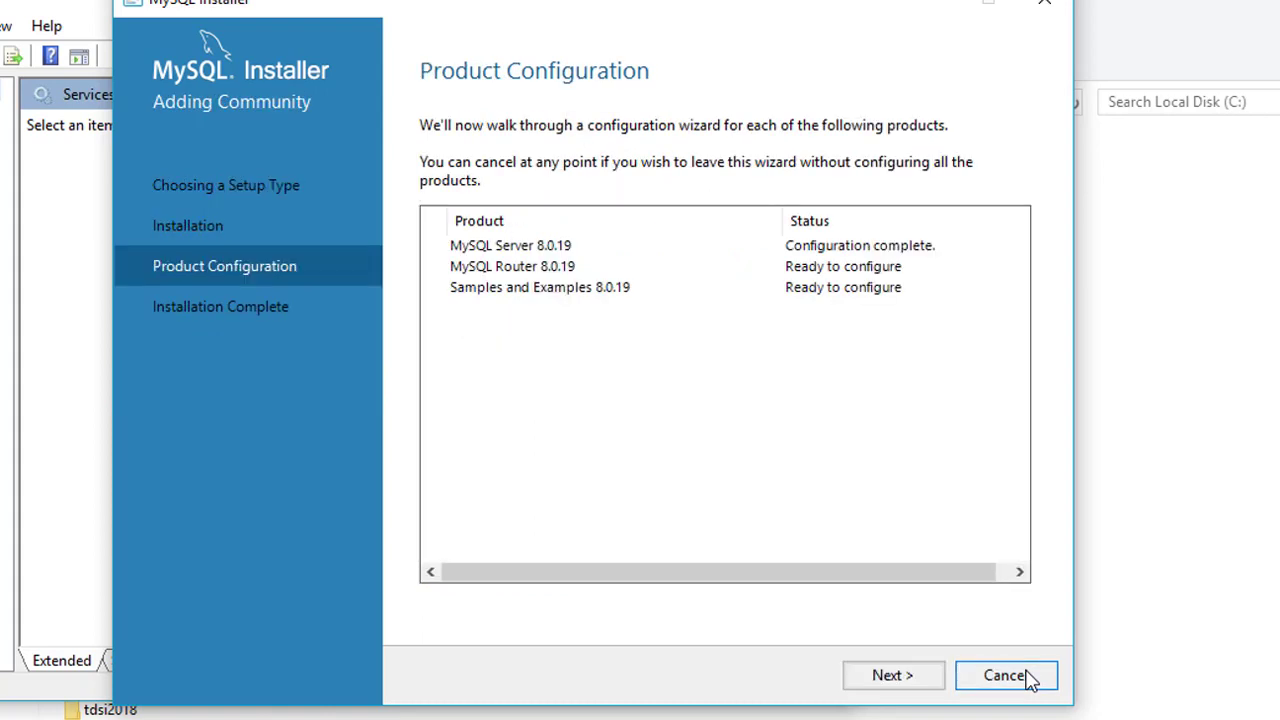
# Finish MySQL Router without bootstrapping and move on to Samples and Examples.
pyautogui.click(893, 676)
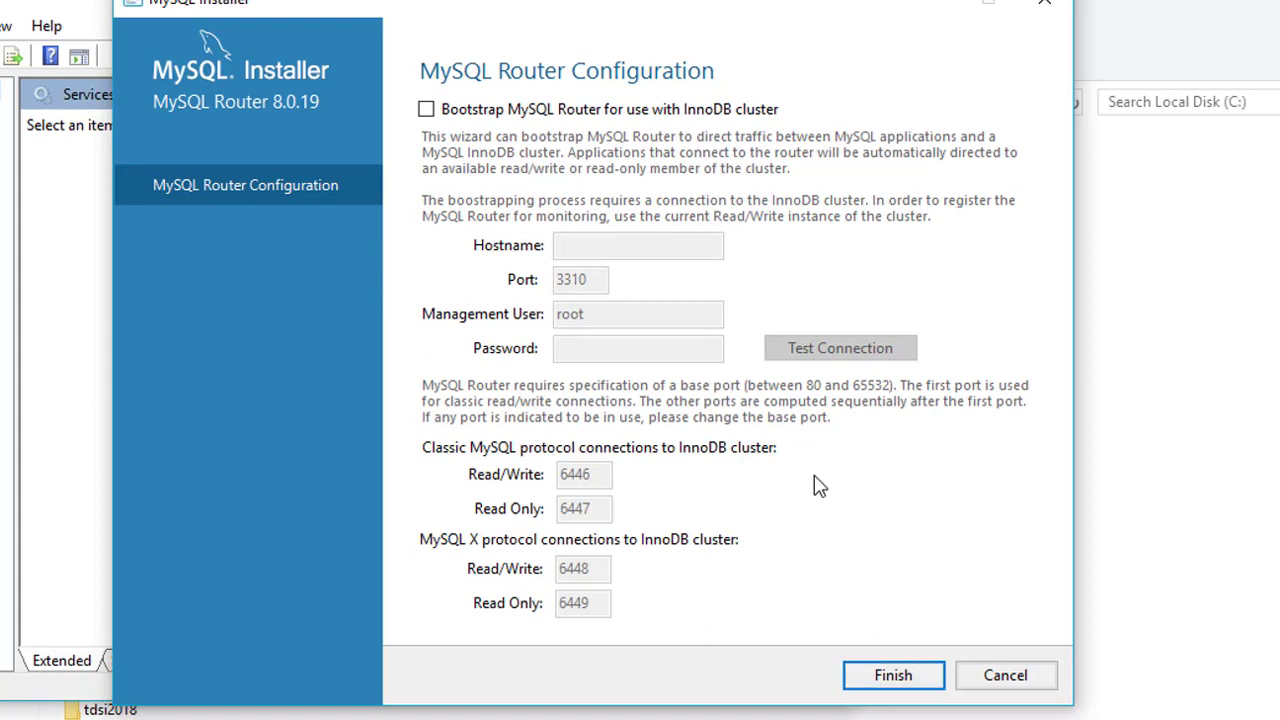
pyautogui.click(884, 678)
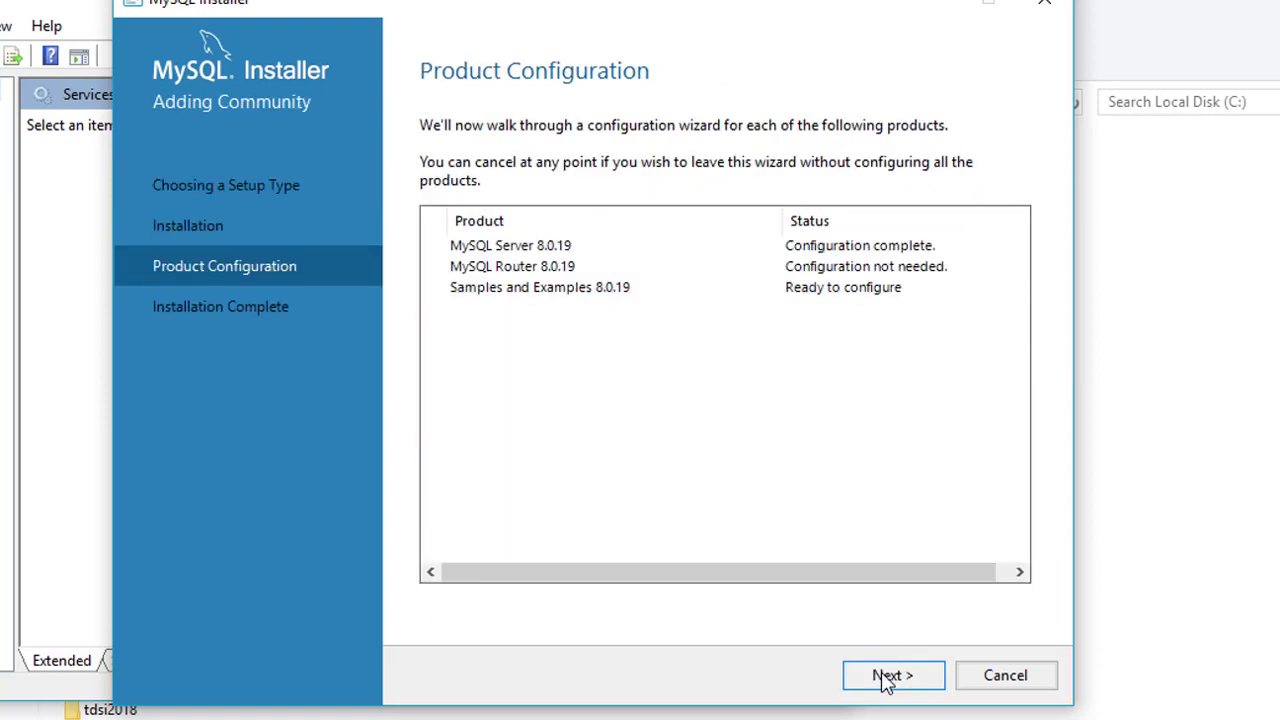
pyautogui.click(884, 678)
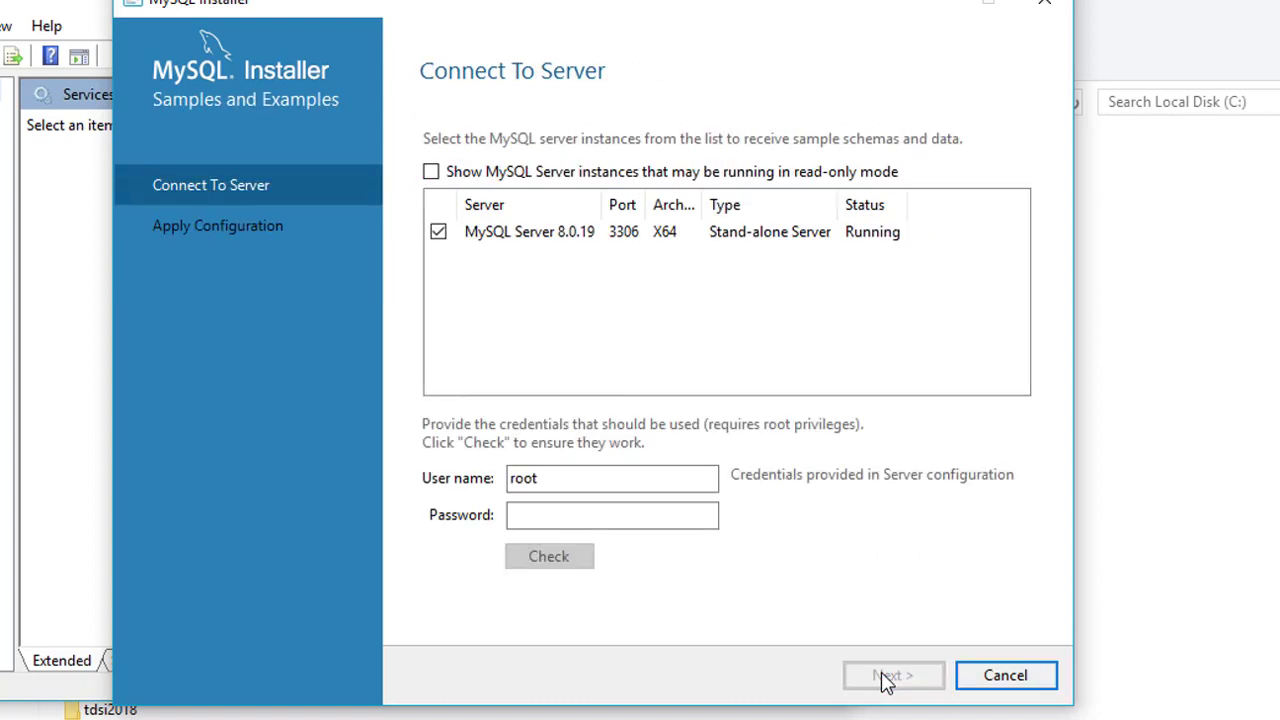
# Enter the root password and check the connection to the server succeeds.
pyautogui.click(706, 516)
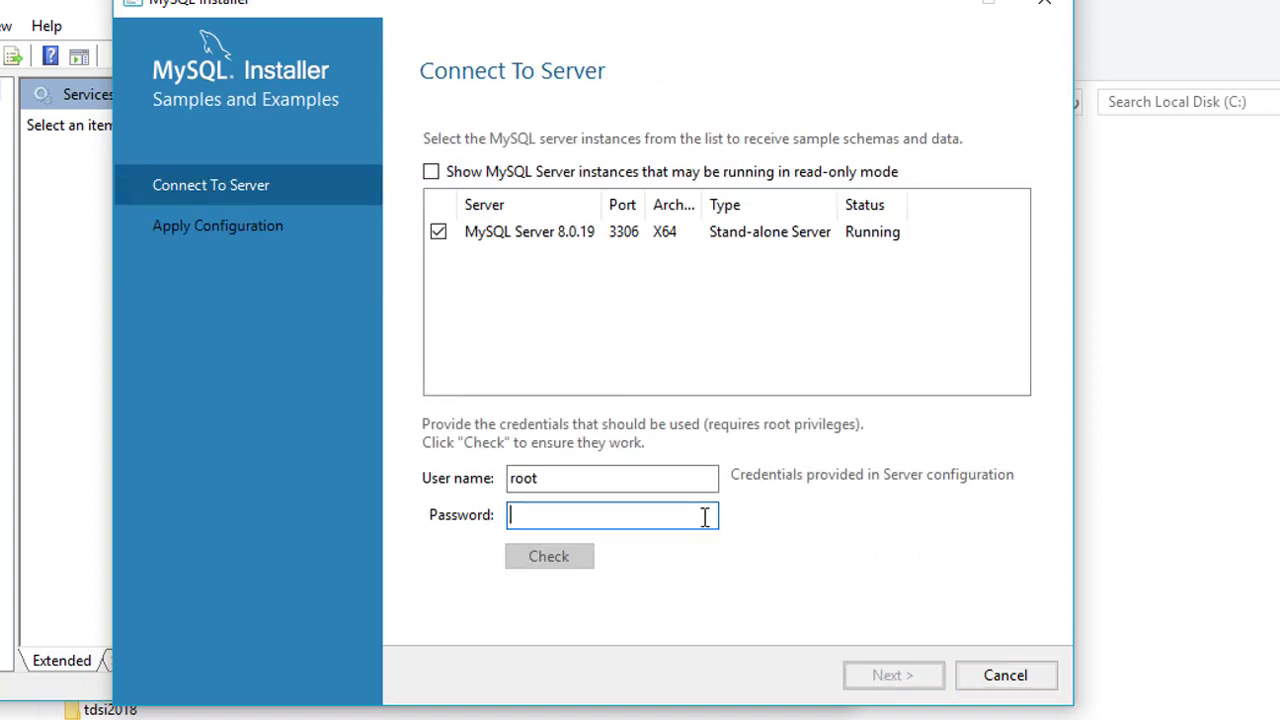
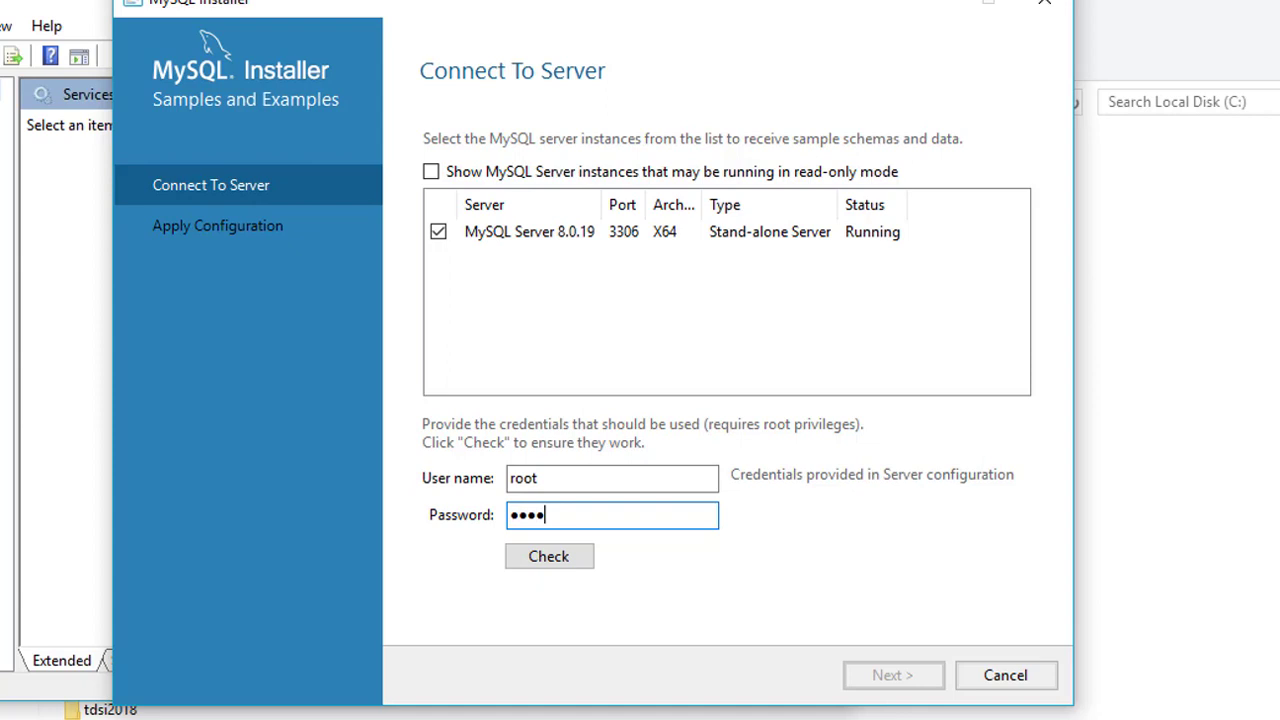
pyautogui.click(577, 559)
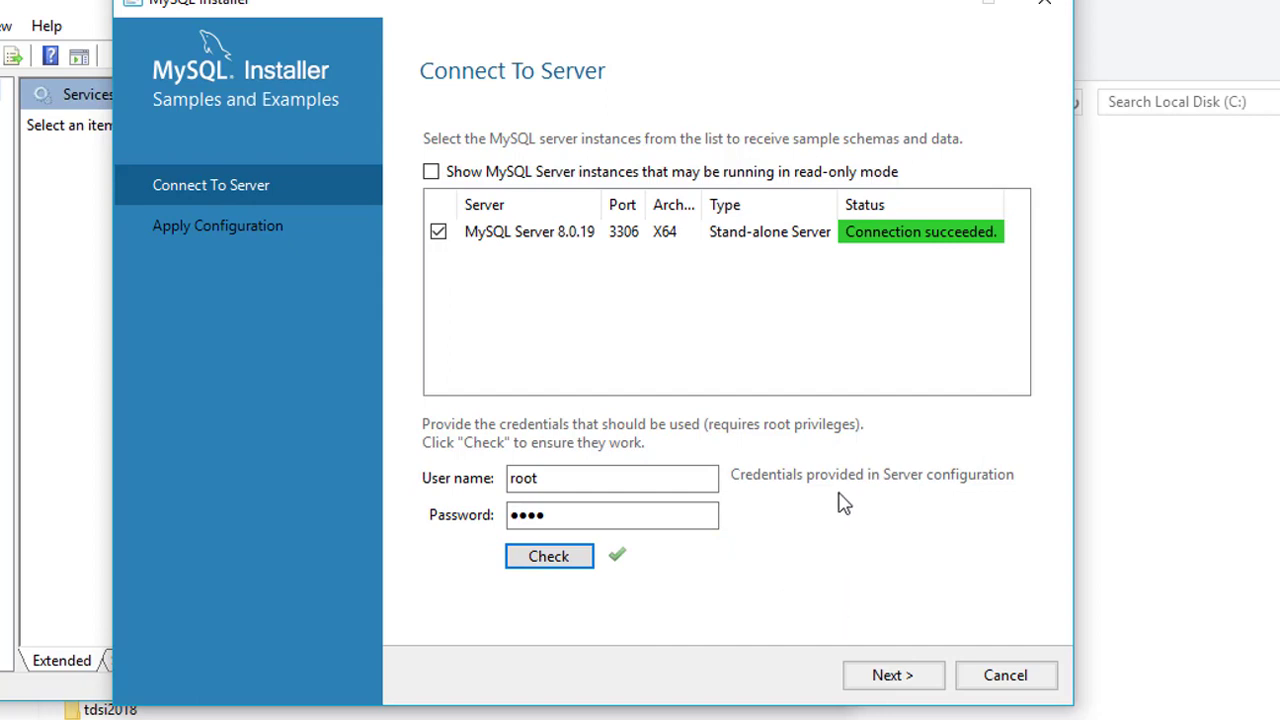
# Run the samples scripts, then cancel the Samples and Examples configuration and confirm.
pyautogui.click(926, 678)
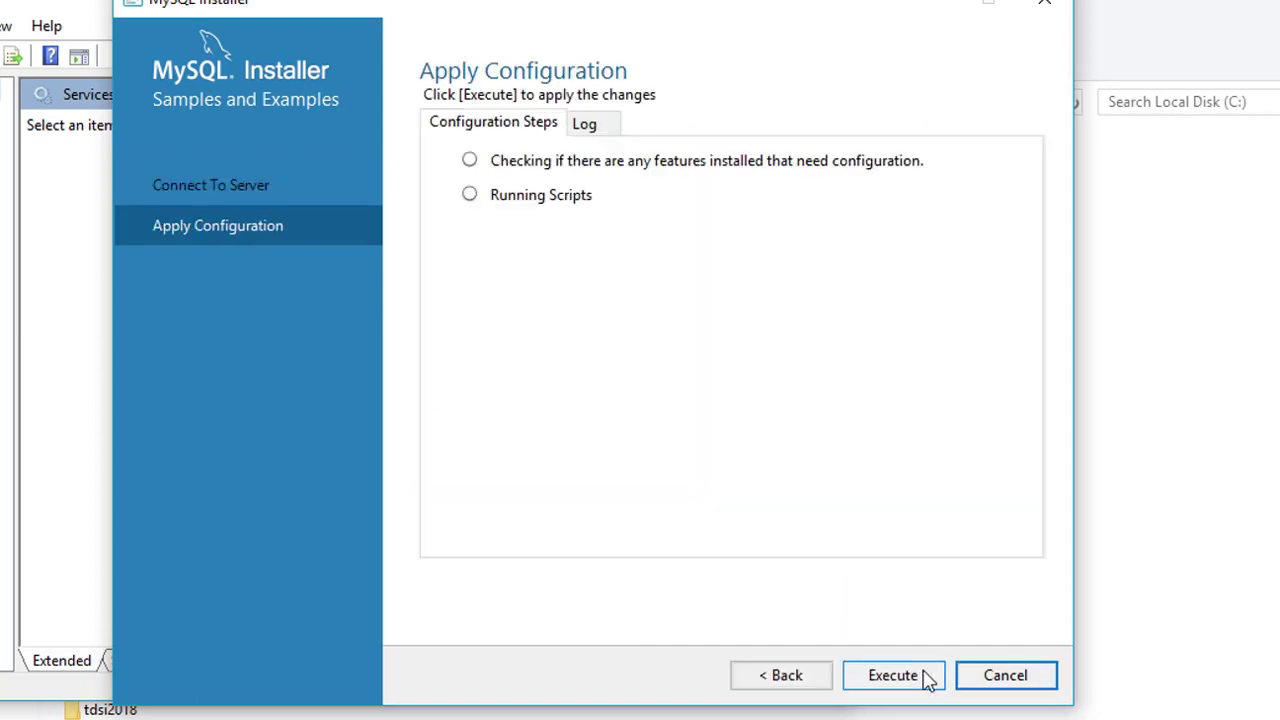
pyautogui.click(916, 677)
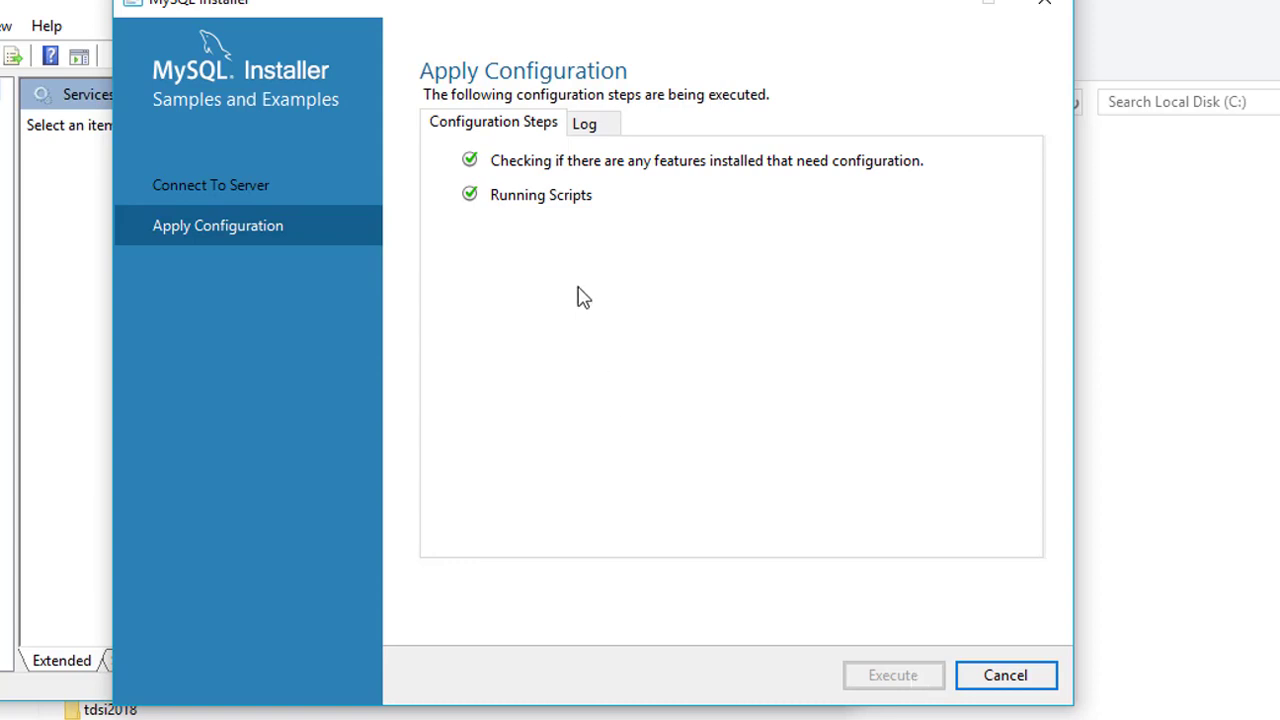
pyautogui.click(1003, 677)
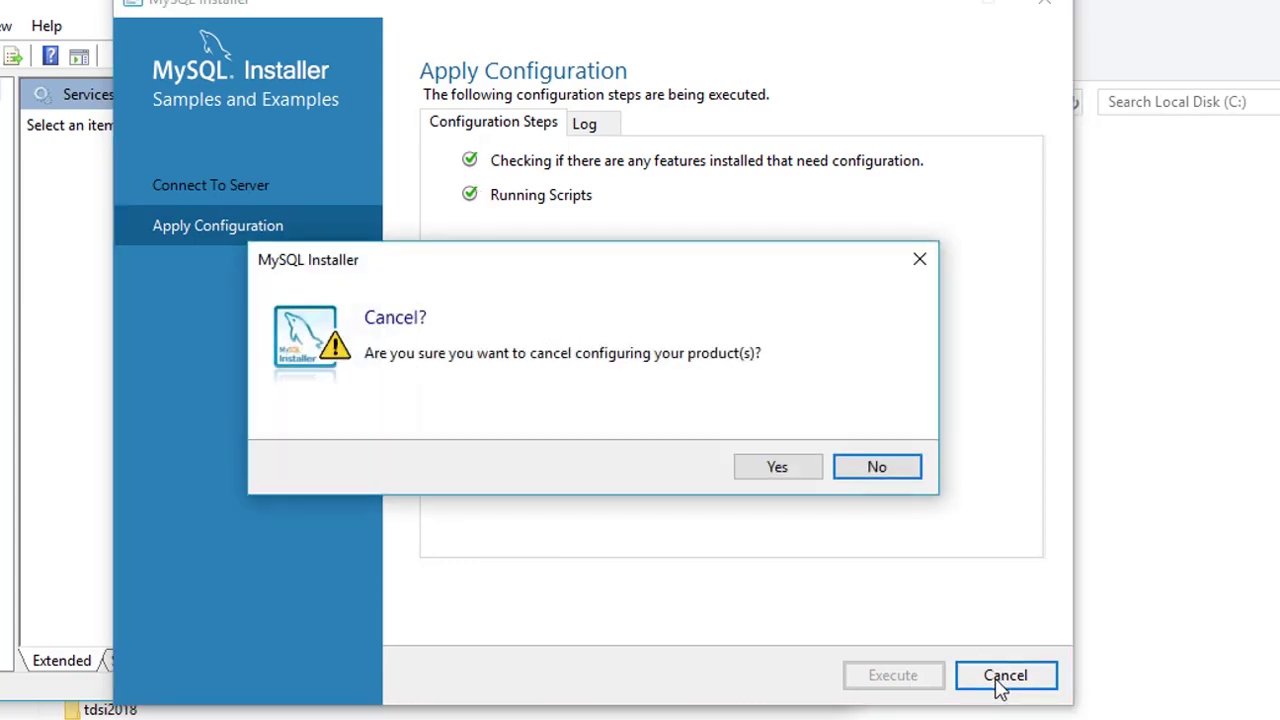
pyautogui.click(778, 467)
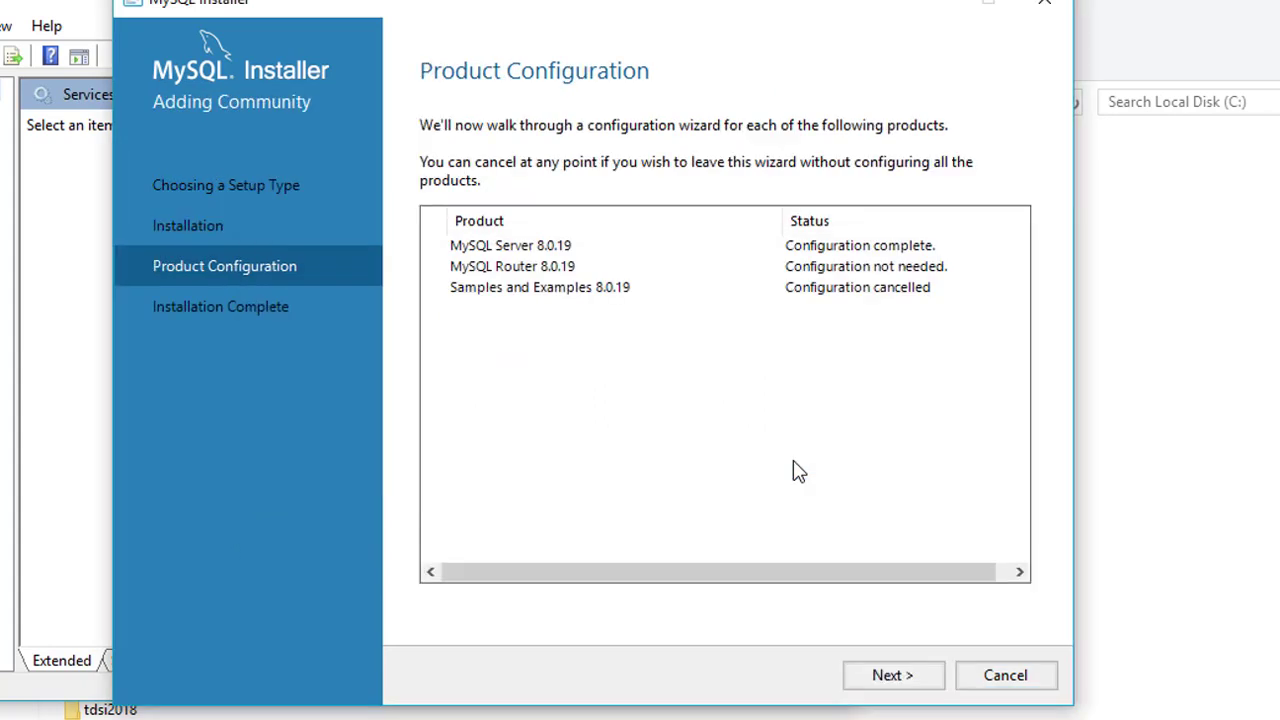
# Finish the installation with Workbench and Shell launching, then bring up the Start menu.
pyautogui.click(893, 676)
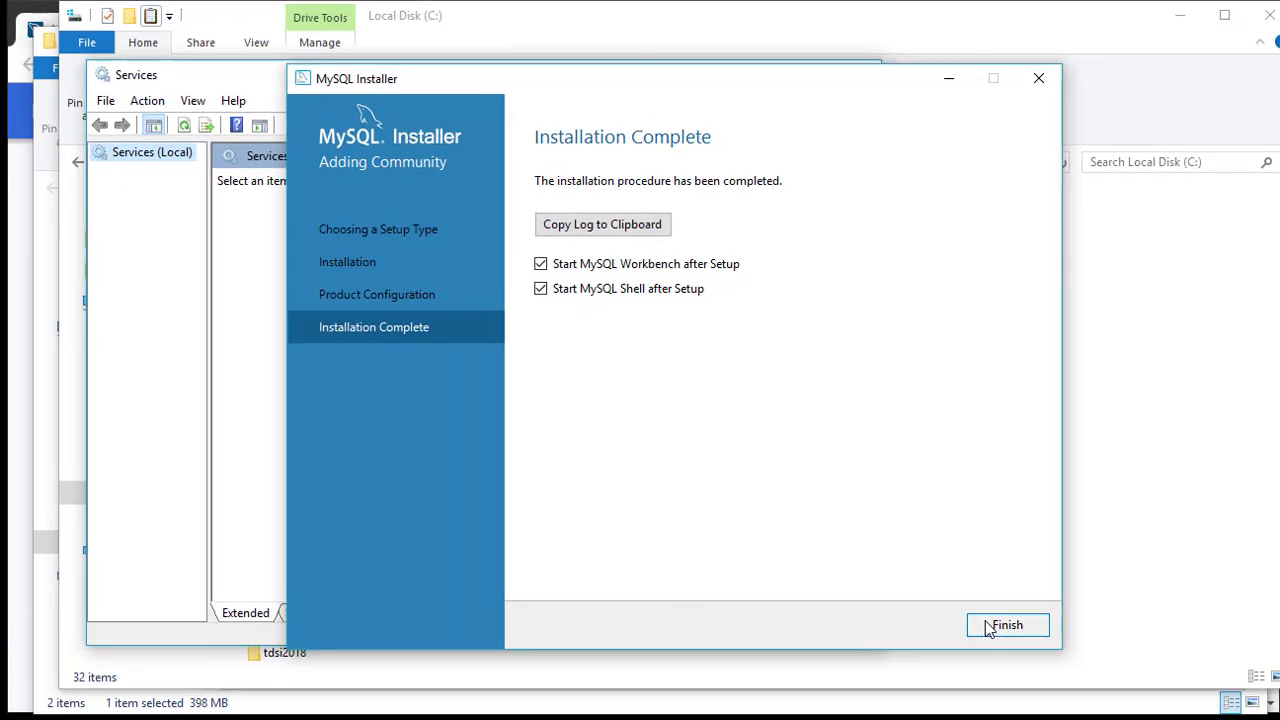
pyautogui.click(985, 677)
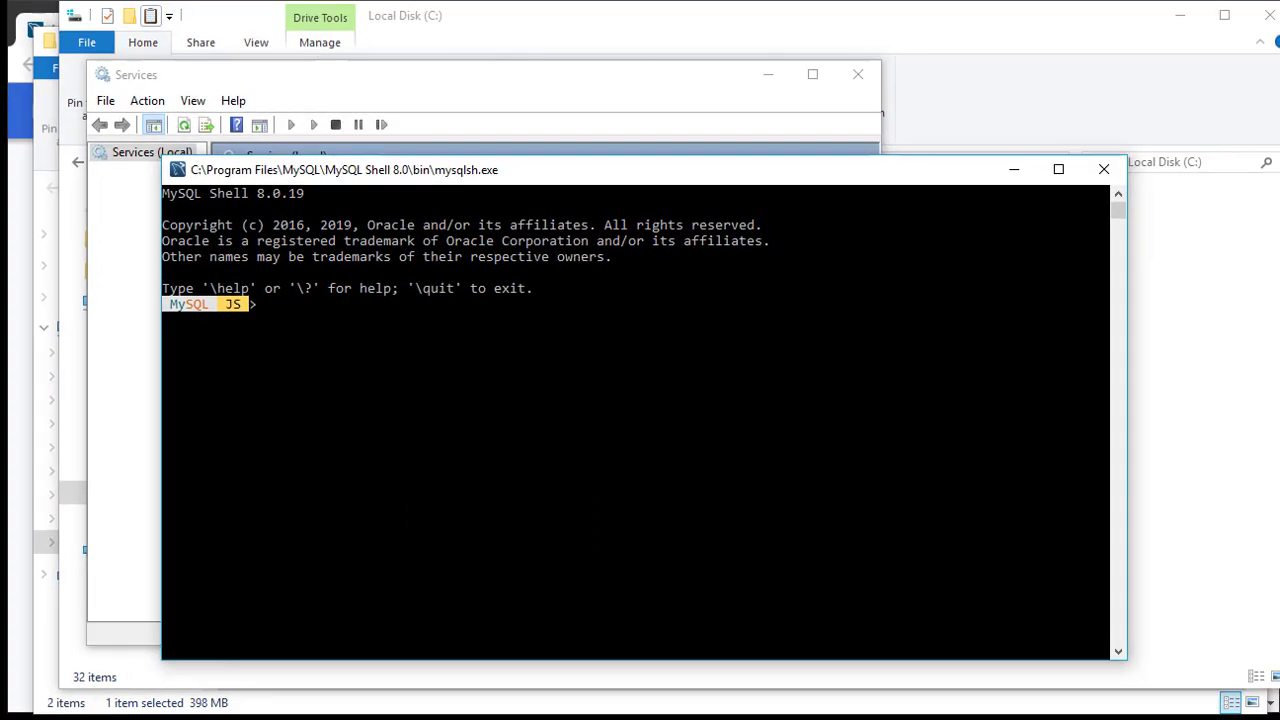
pyautogui.press('super')
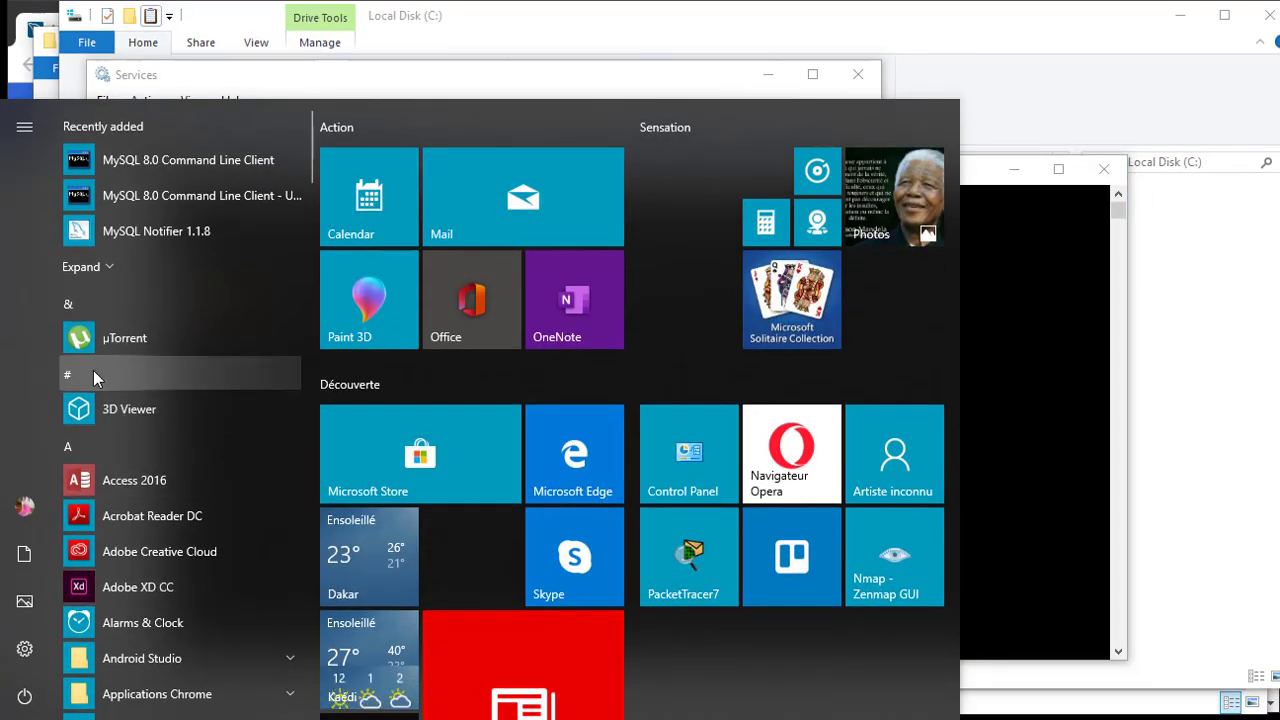
# Launch MySQL Workbench from the Start menu's MySQL folder and move its window higher.
pyautogui.click(93, 370)
pyautogui.click(262, 380)
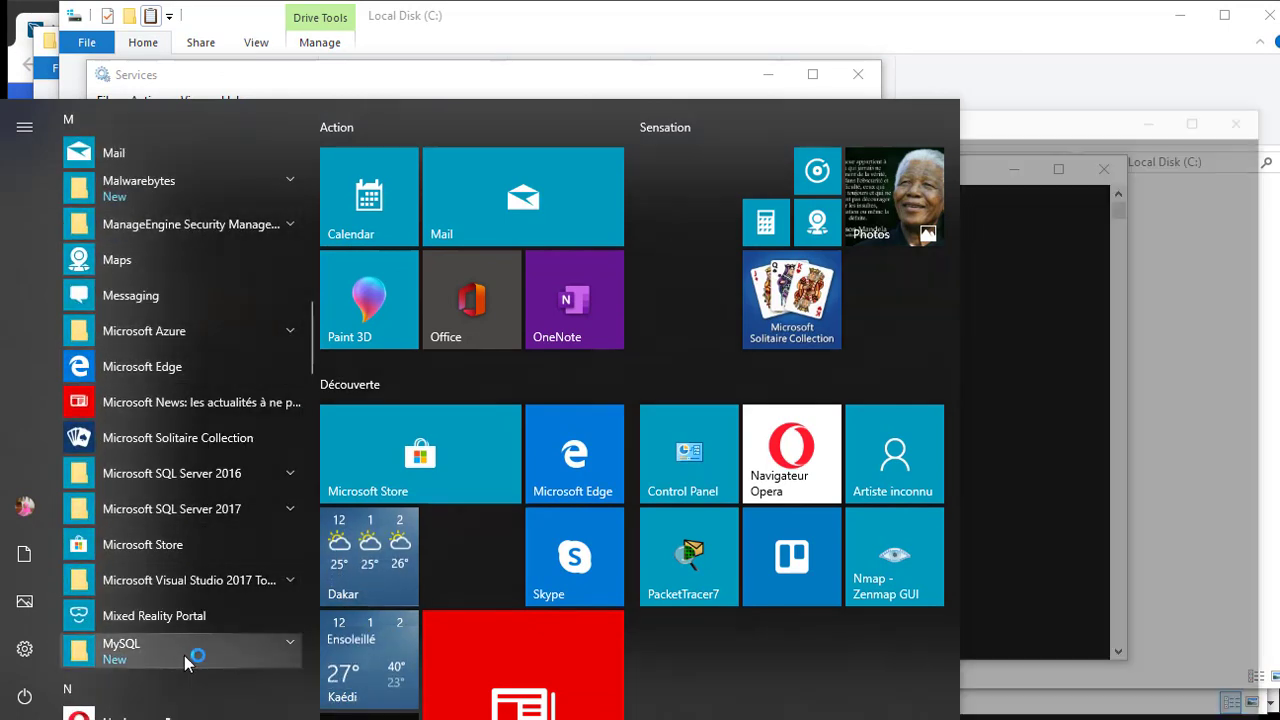
pyautogui.scroll(-2, 184, 655)
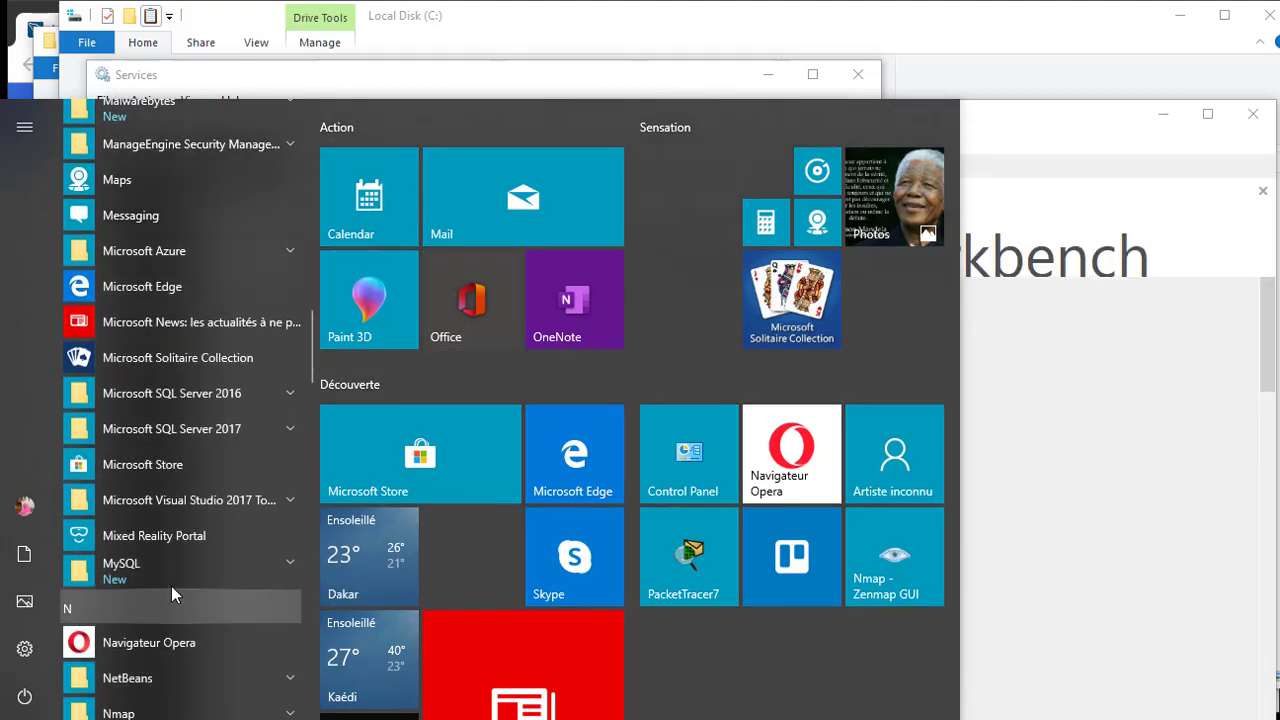
pyautogui.click(171, 585)
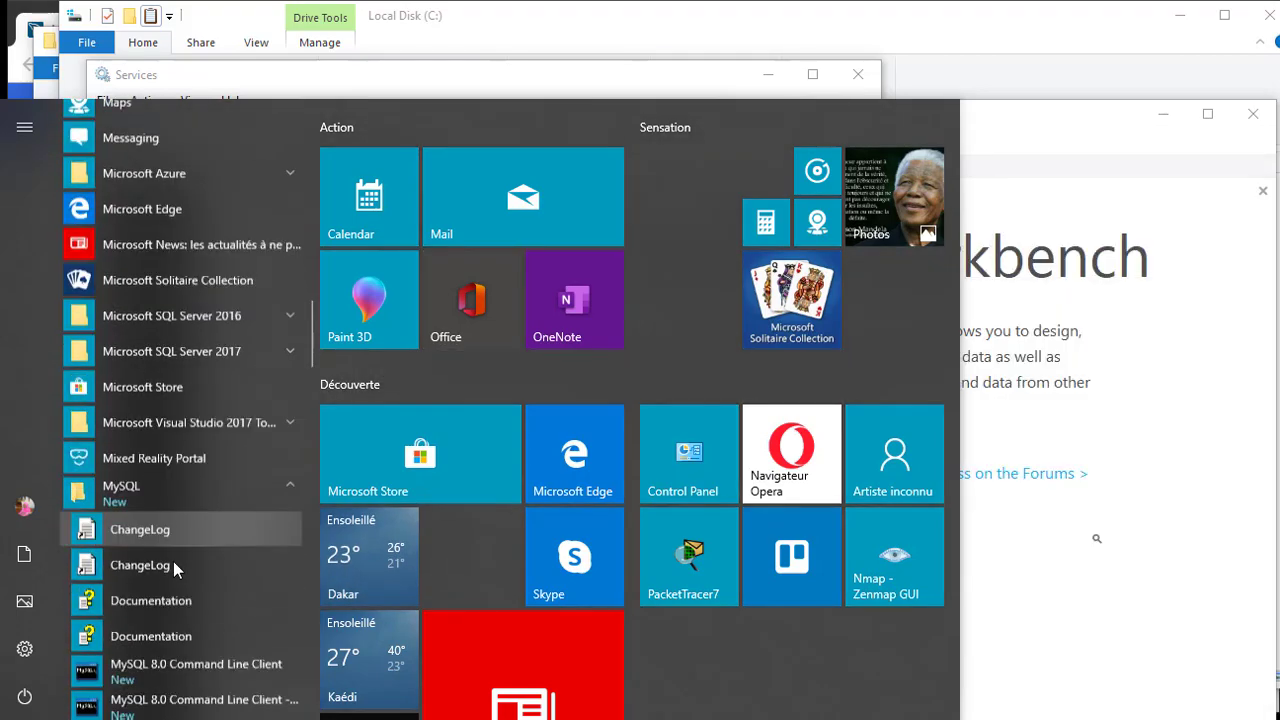
pyautogui.scroll(-5, 173, 565)
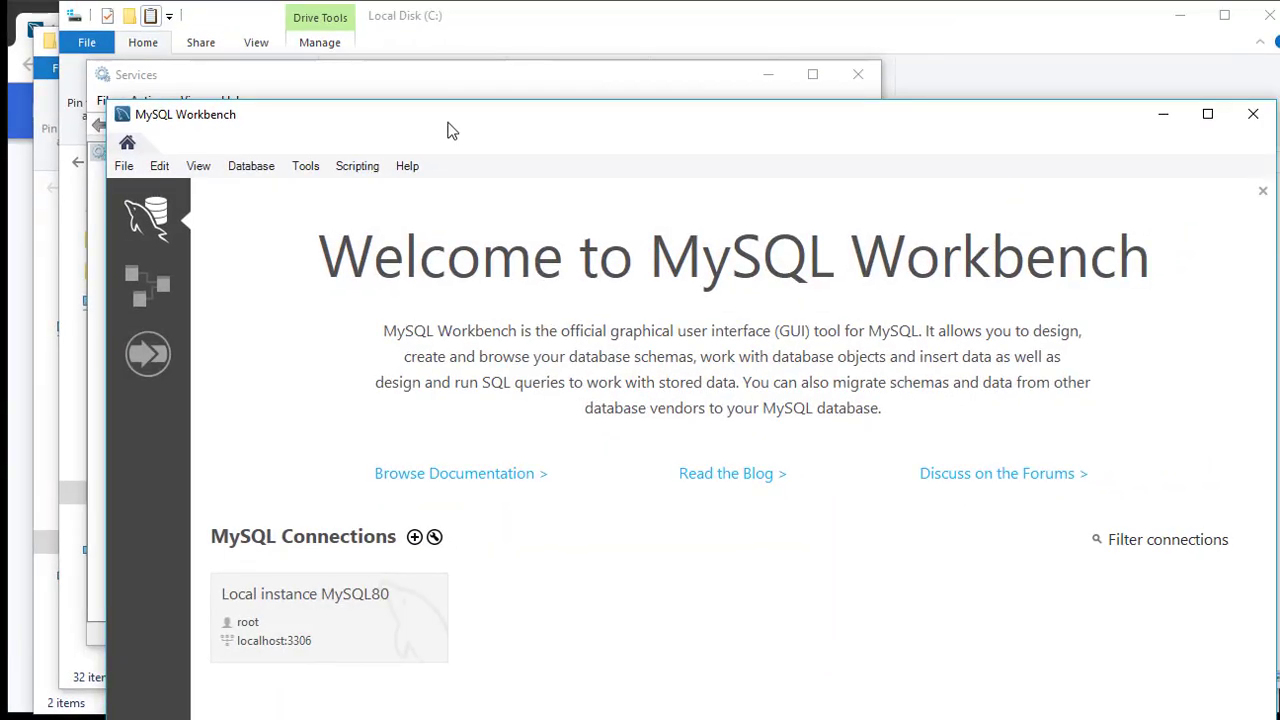
pyautogui.moveTo(448, 125); pyautogui.dragTo(440, 86)
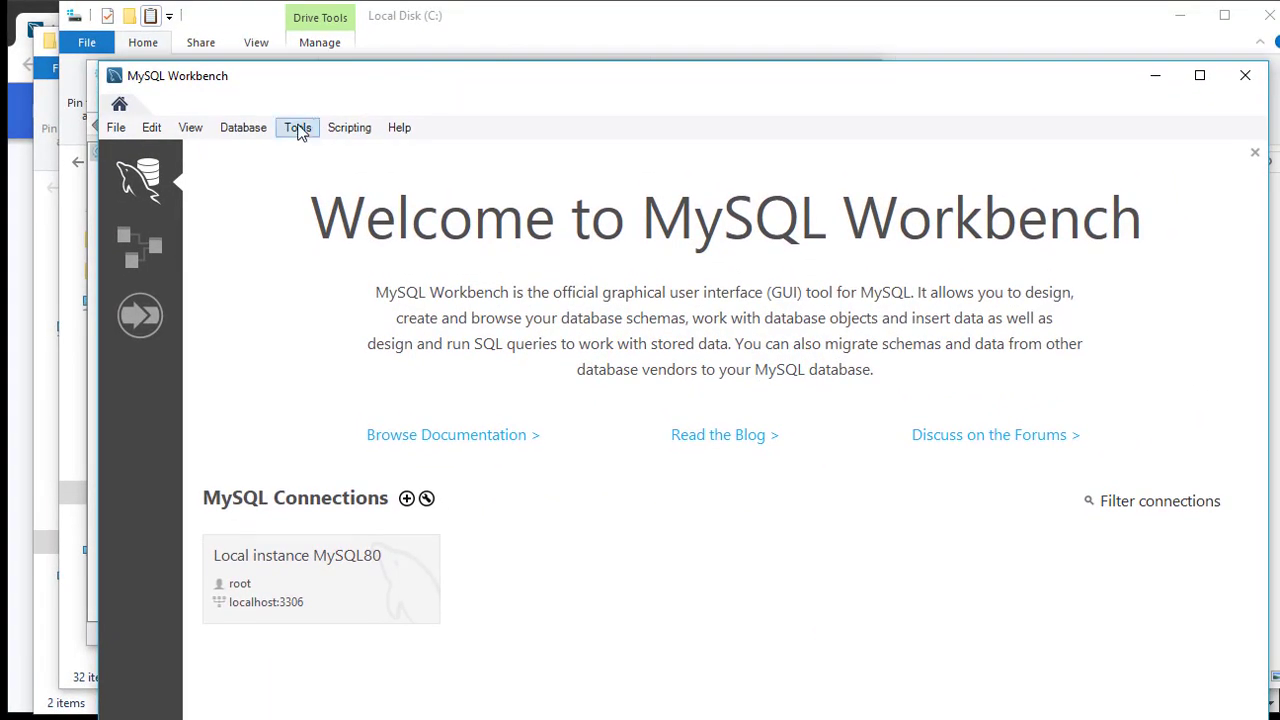